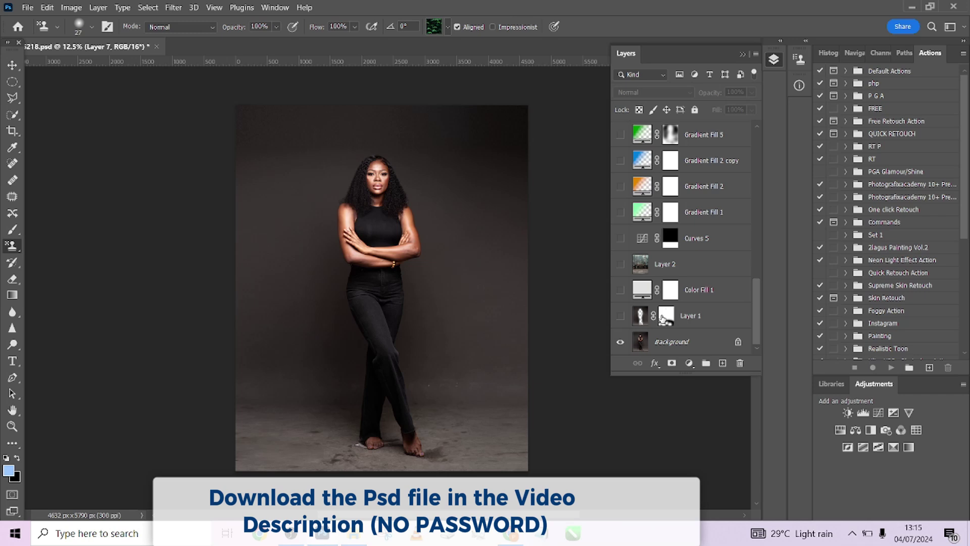
# - Make the retouched Layer 1 visible above the original Background photo
pyautogui.click(620, 317)
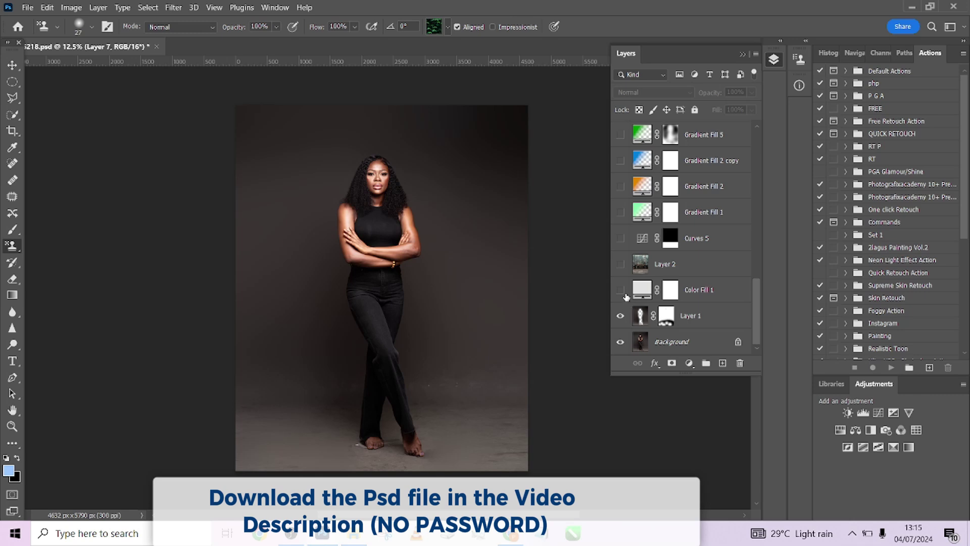
# - Turn on Color Fill 1, confirm its e2e2e2 grey colour, and toggle it to compare
pyautogui.click(620, 290)
pyautogui.doubleClick(643, 290)
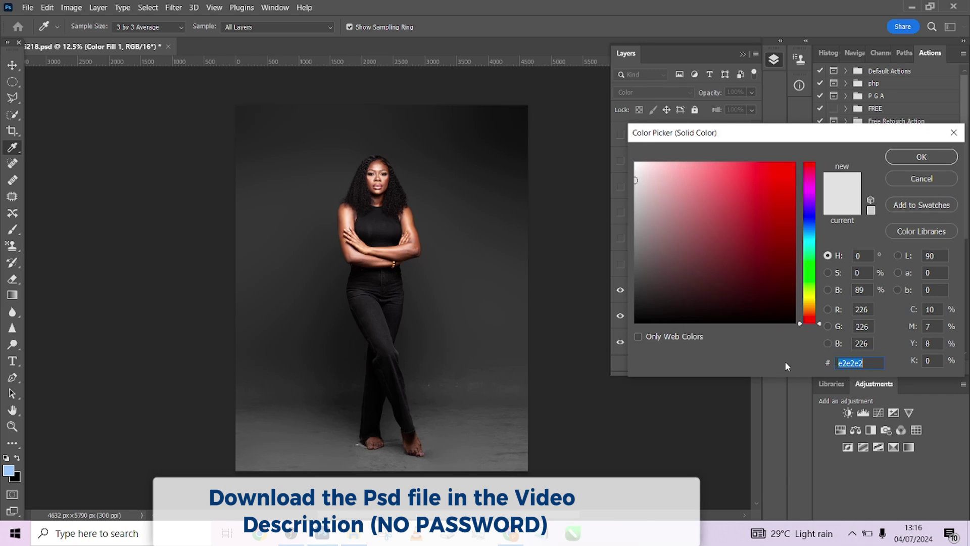
pyautogui.click(900, 154)
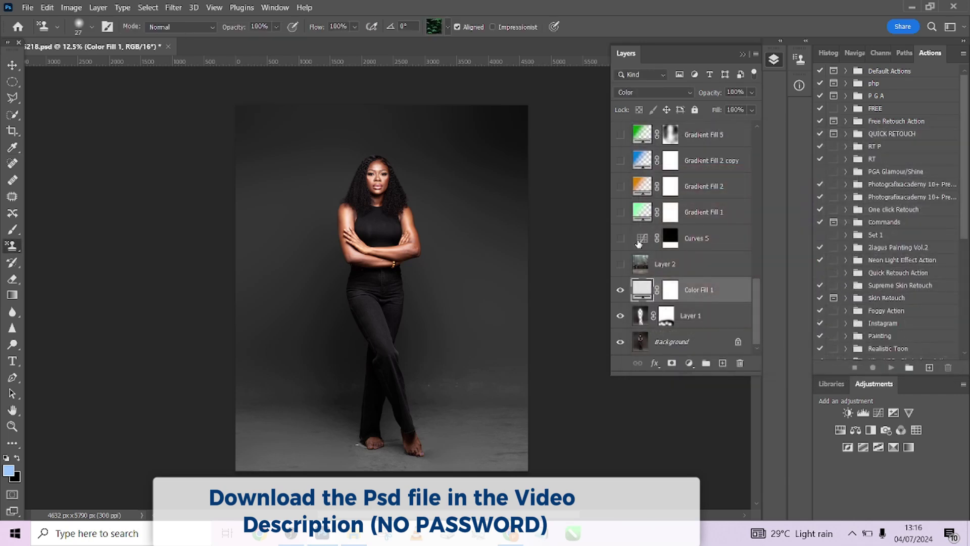
pyautogui.click(620, 290)
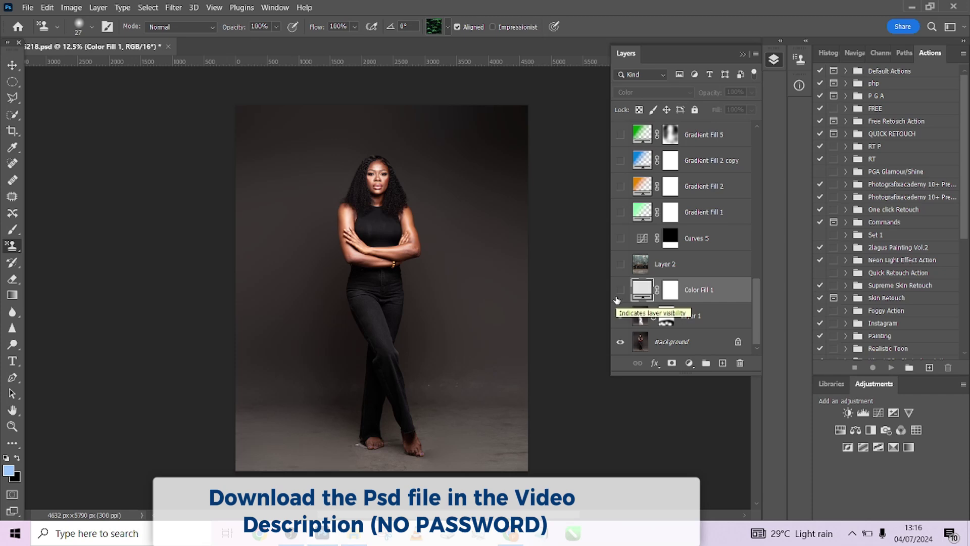
pyautogui.click(620, 290)
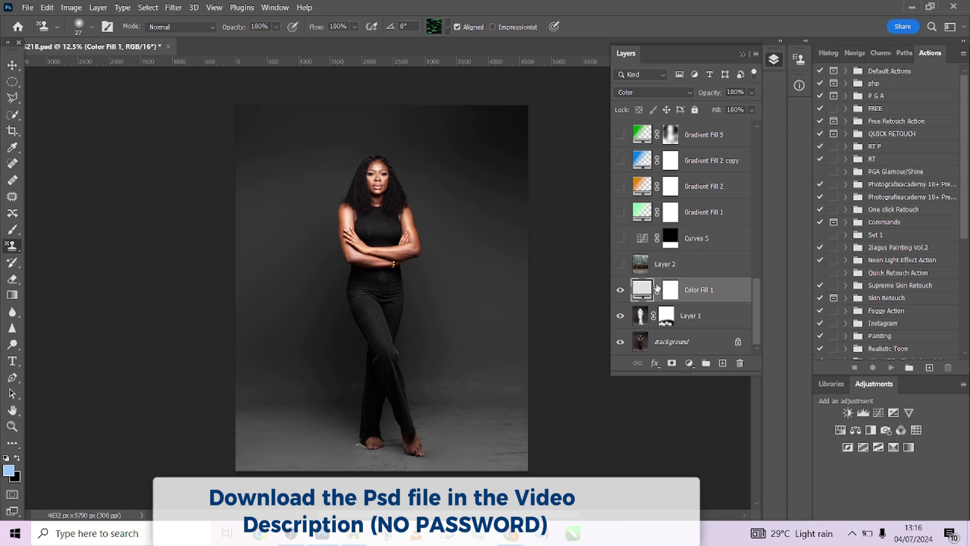
# - Try Normal blending on Color Fill 1, return it to Color, and select Layer 2
pyautogui.click(632, 94)
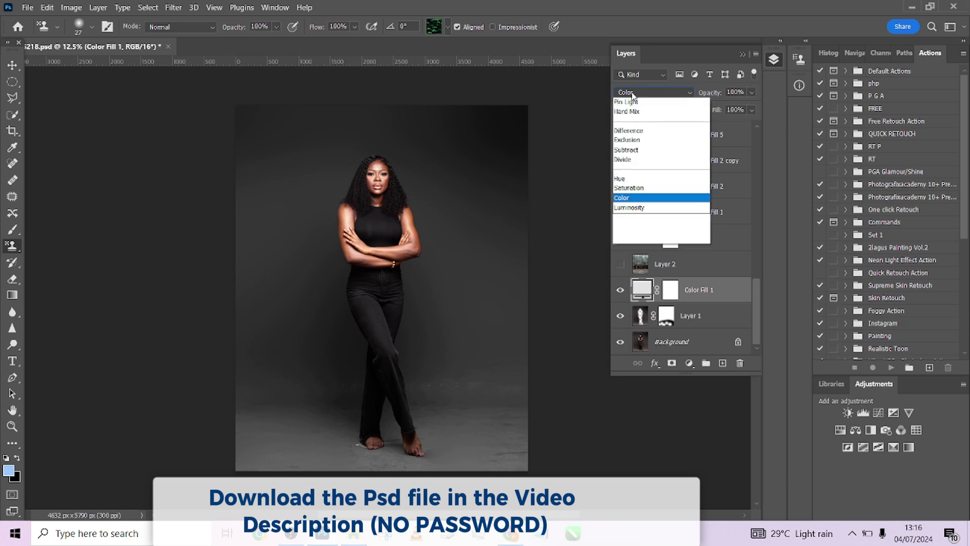
pyautogui.click(632, 101)
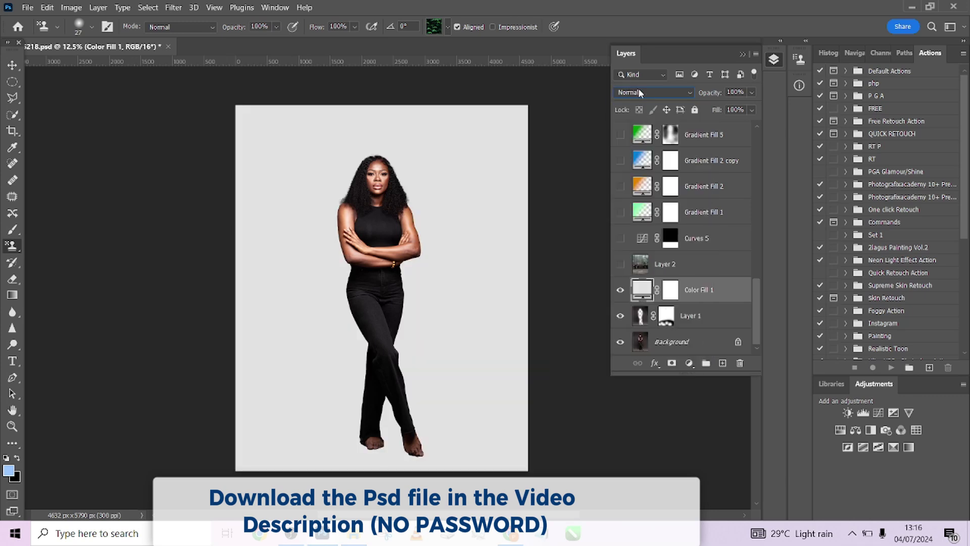
pyautogui.click(639, 92)
pyautogui.click(631, 392)
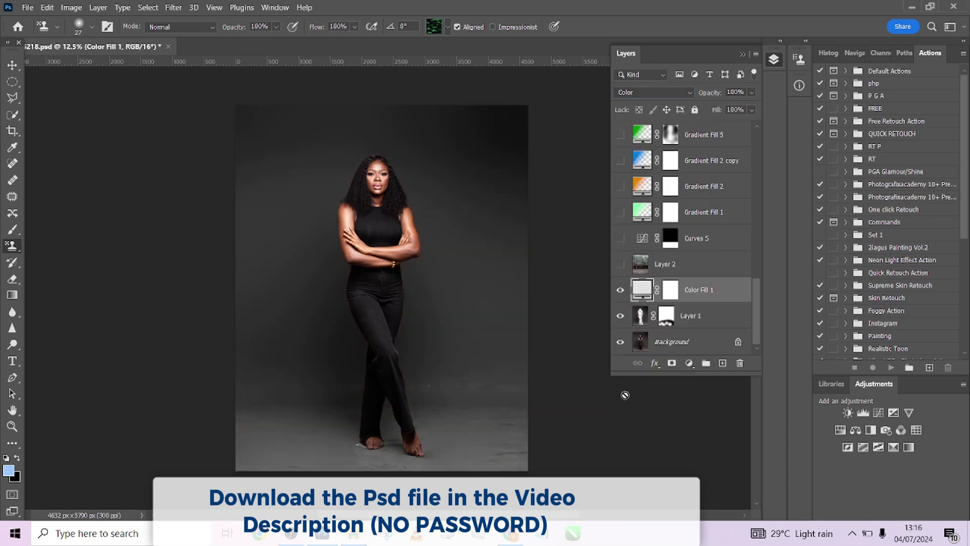
pyautogui.click(713, 263)
# - Show the Overlay Layer 2 panelled-room backdrop, then select the Curves 5 layer
pyautogui.click(621, 266)
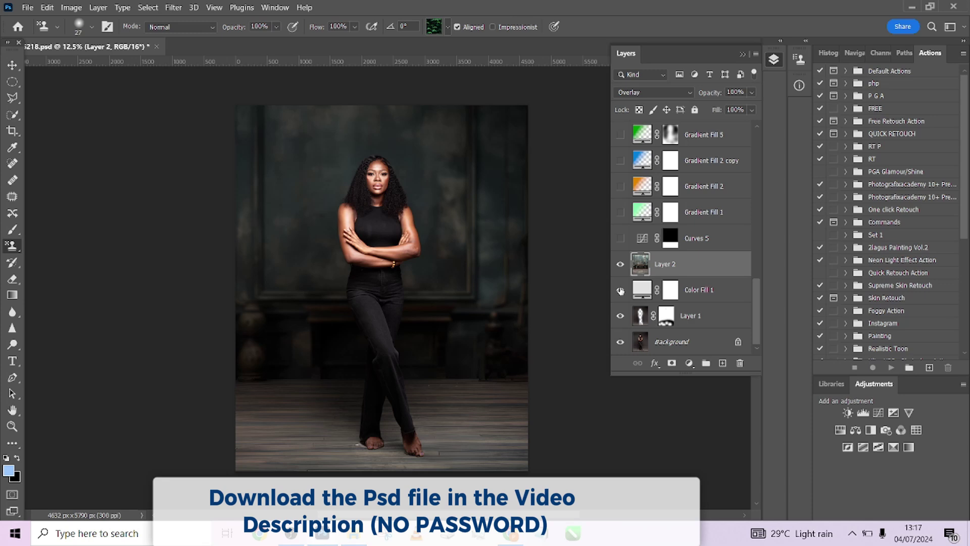
pyautogui.click(713, 248)
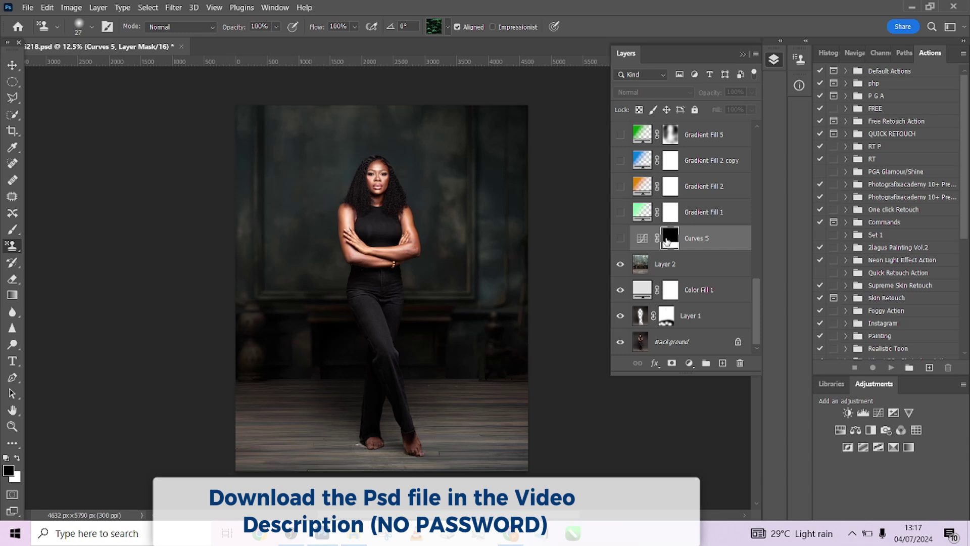
# - Switch Curves 5 on, off and on again to compare the darkened wooden floor
pyautogui.click(620, 239)
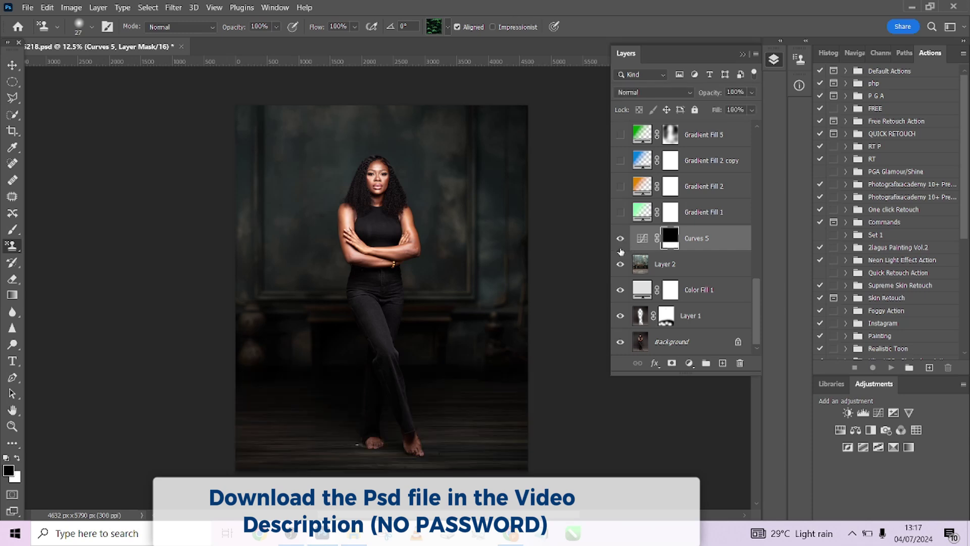
pyautogui.click(621, 239)
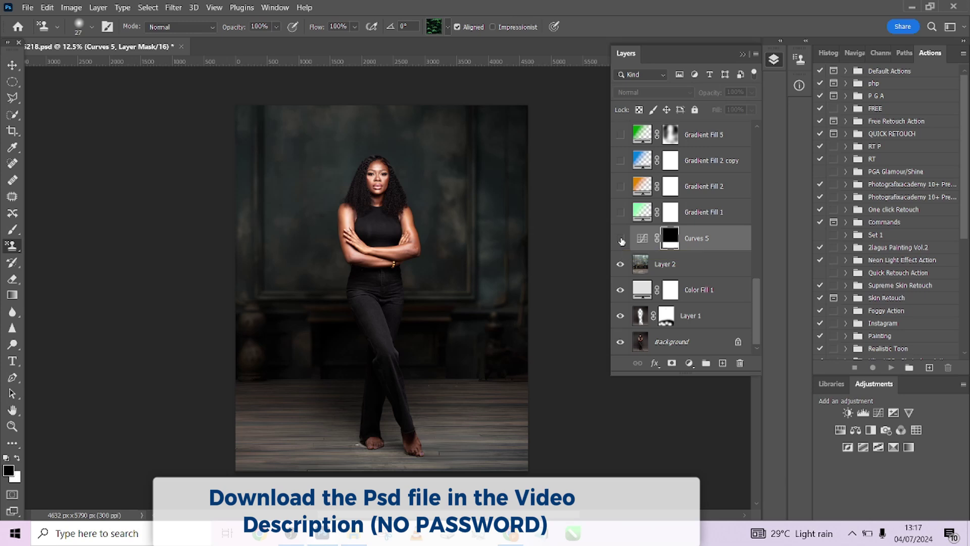
pyautogui.click(621, 239)
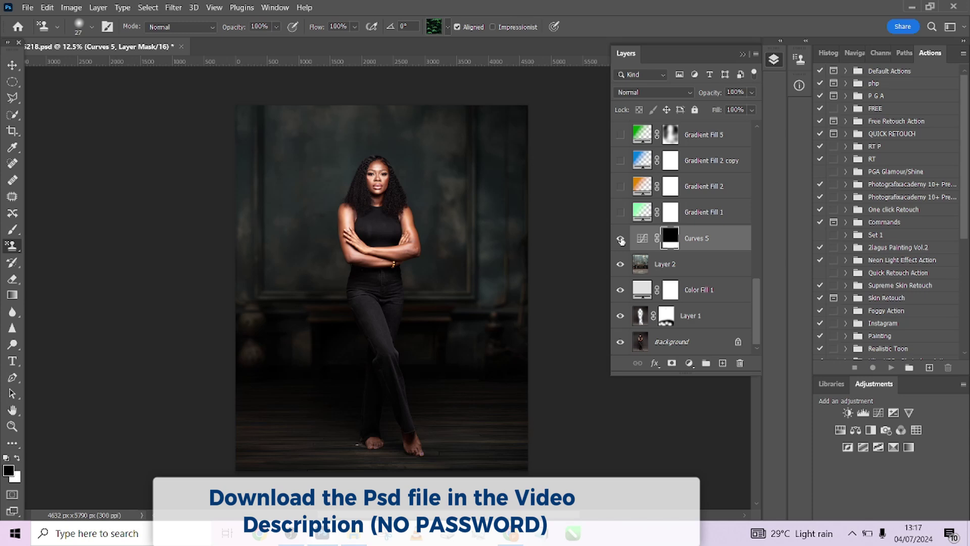
# - Show the green Gradient Fill 1 (Vivid Light, 87%), compare it, then show orange-red Gradient Fill 2
pyautogui.click(737, 211)
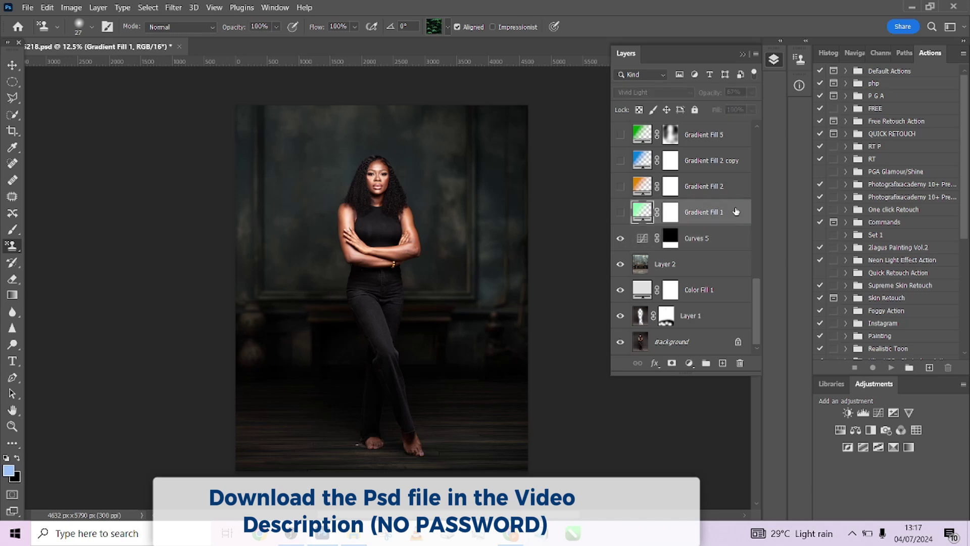
pyautogui.click(621, 212)
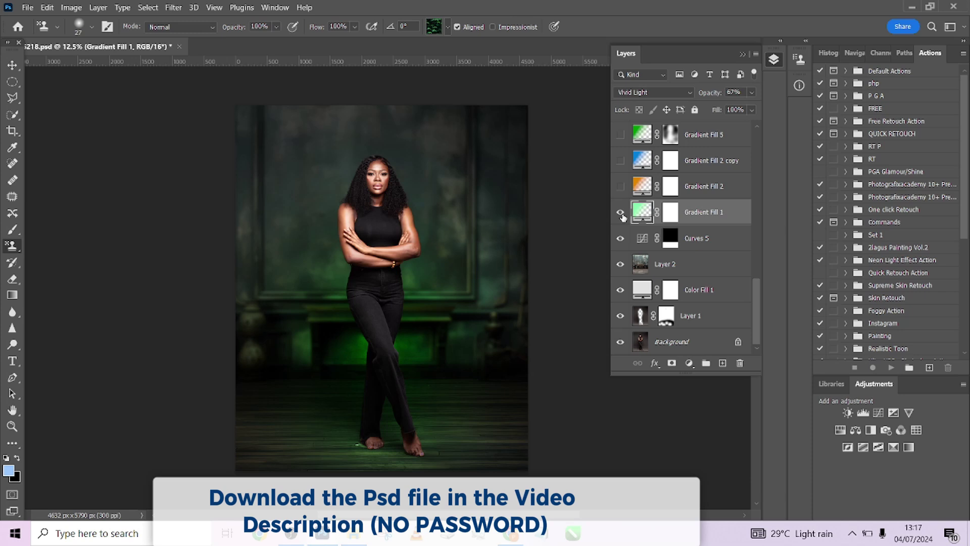
pyautogui.click(620, 213)
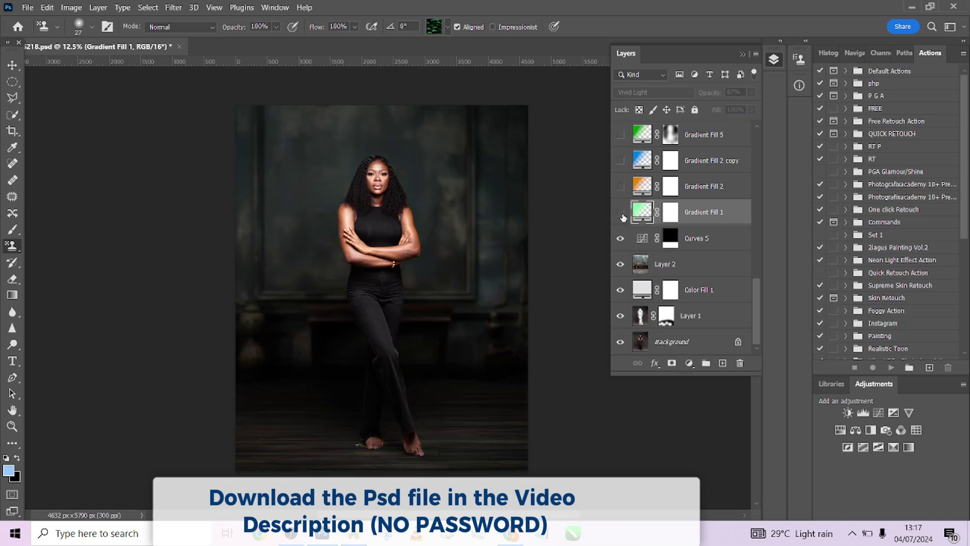
pyautogui.click(621, 212)
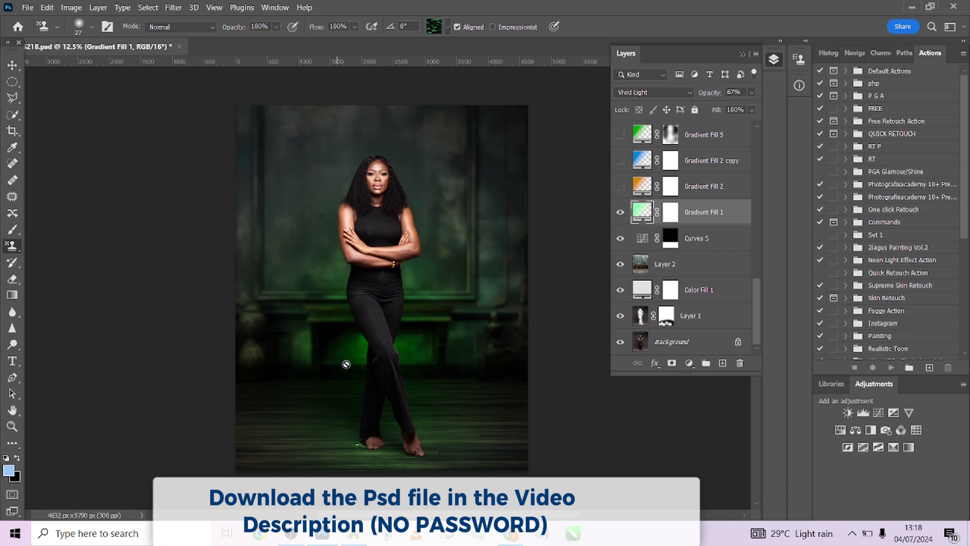
pyautogui.click(620, 187)
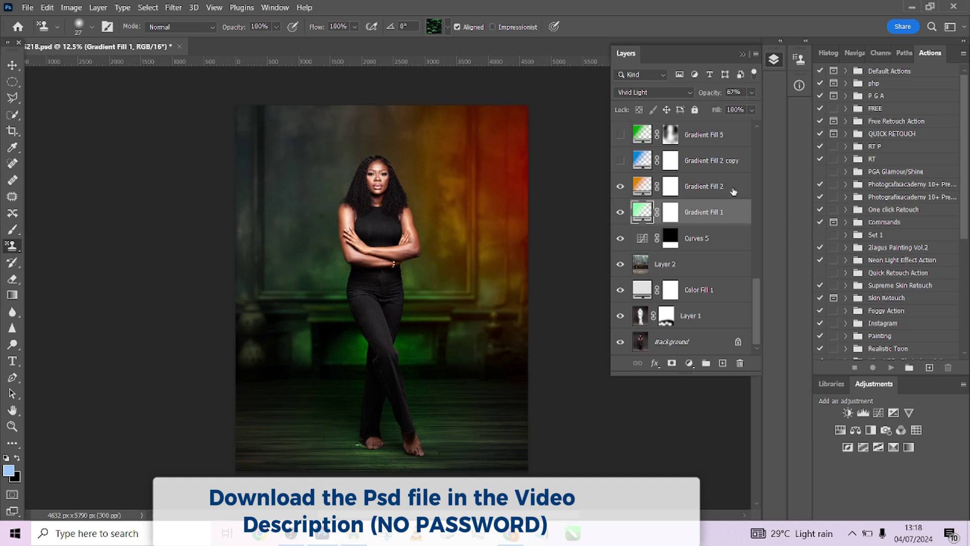
# - Show the blue Gradient Fill 2 copy, then toggle all three gradient fills off and back on
pyautogui.click(733, 191)
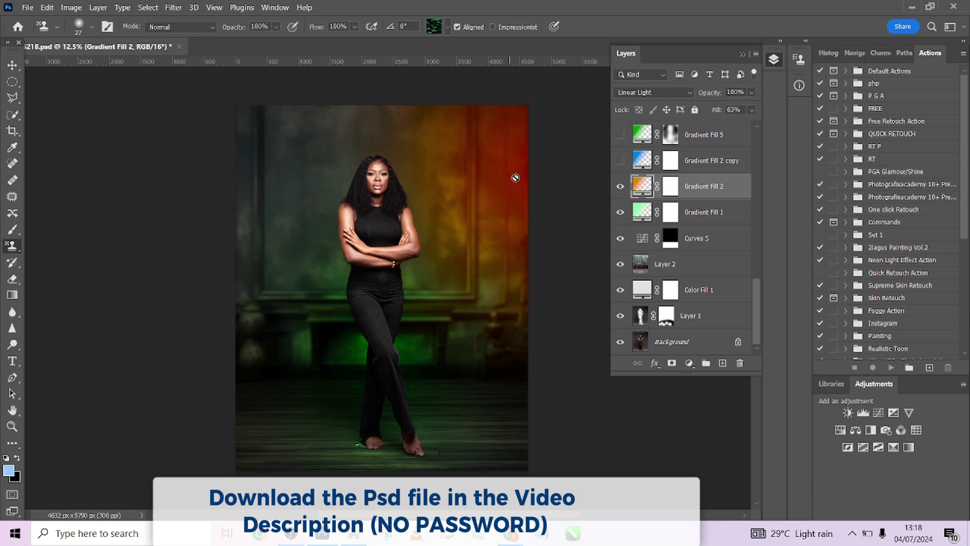
pyautogui.click(620, 161)
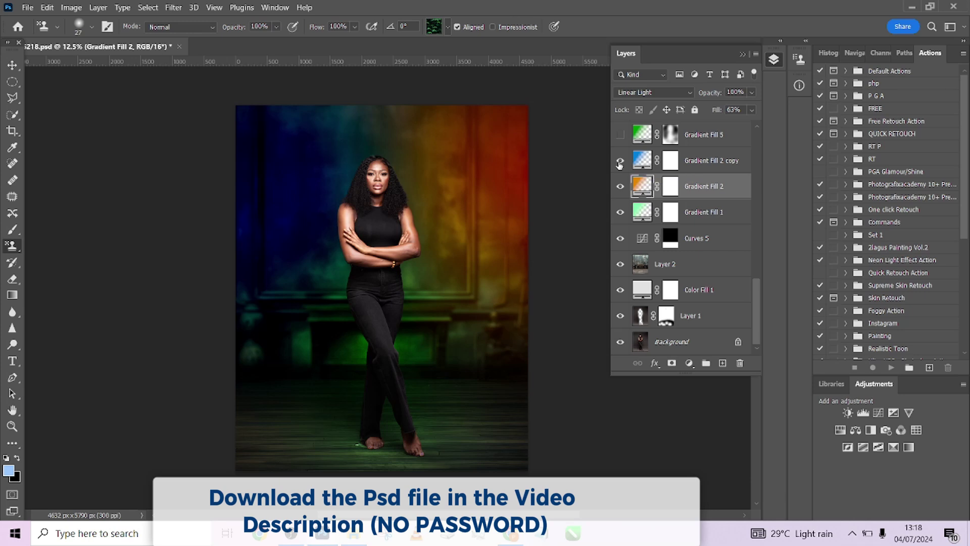
pyautogui.click(620, 160)
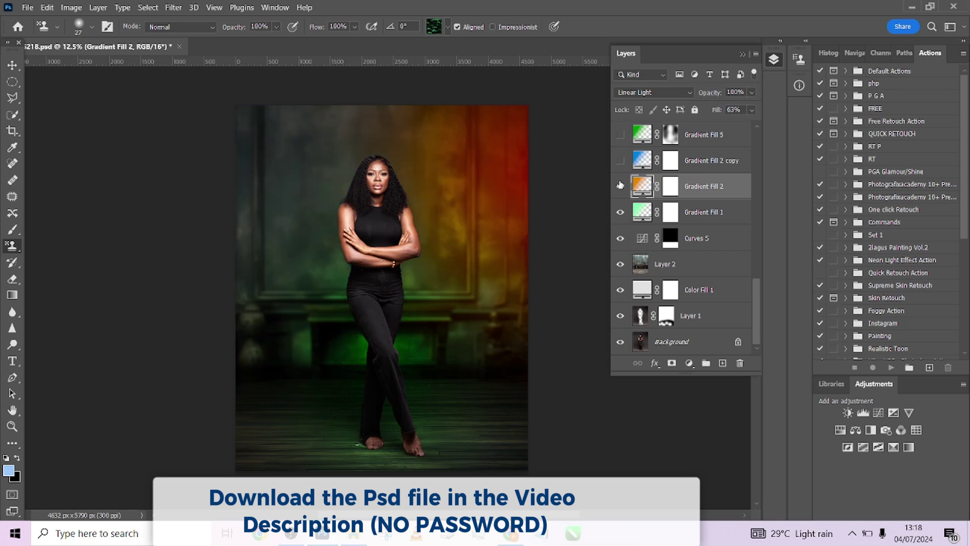
pyautogui.click(620, 186)
pyautogui.click(620, 212)
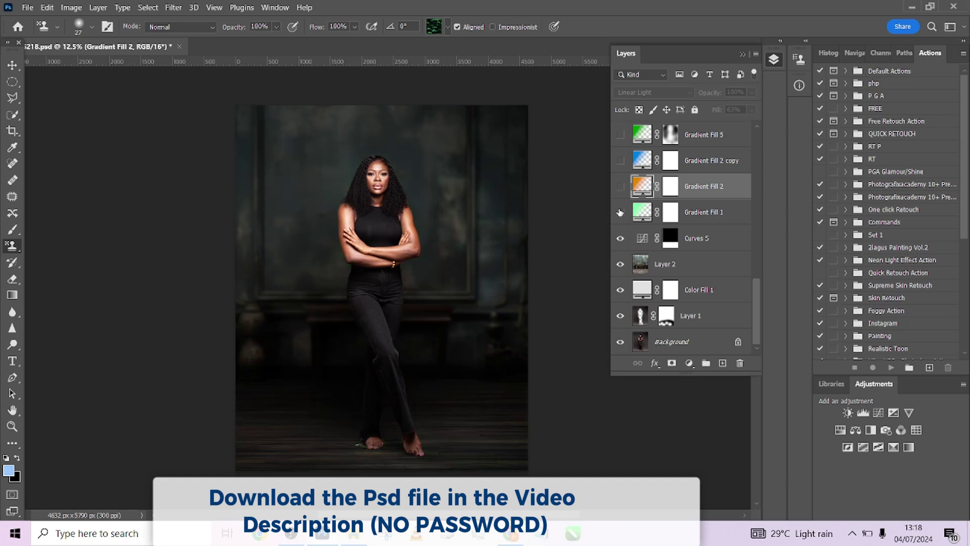
pyautogui.click(620, 212)
pyautogui.click(620, 186)
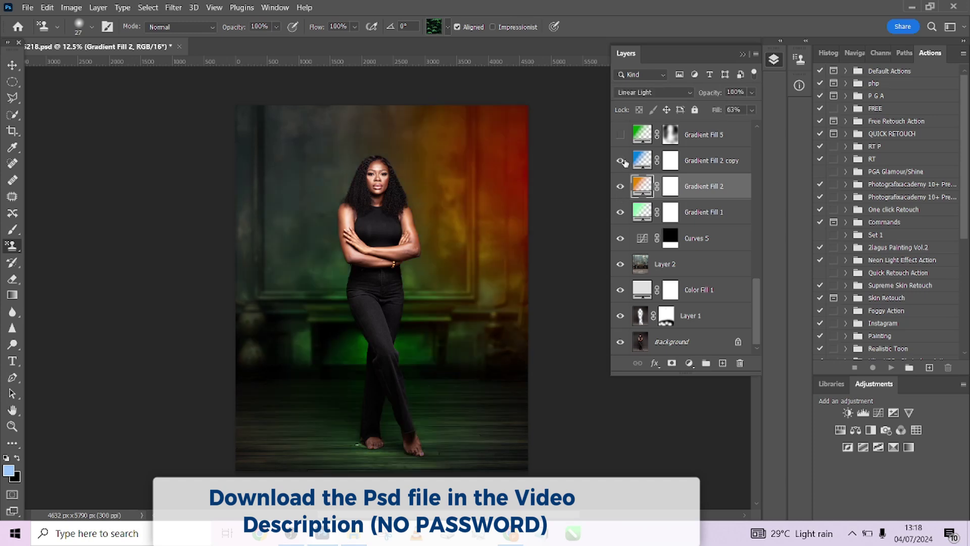
pyautogui.click(620, 161)
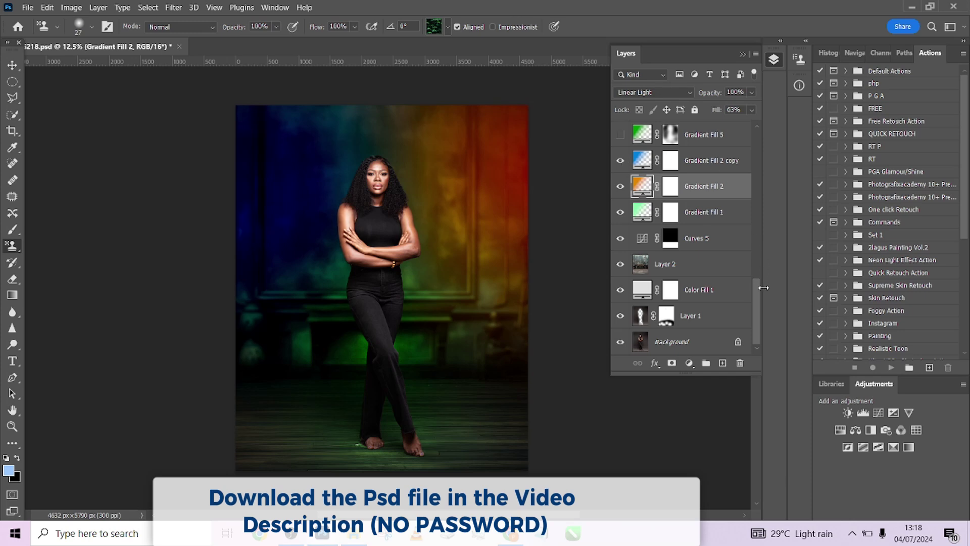
# - Show the green Gradient Fill 5 glow, toggling it off and on to compare
pyautogui.moveTo(756, 298); pyautogui.dragTo(764, 273)
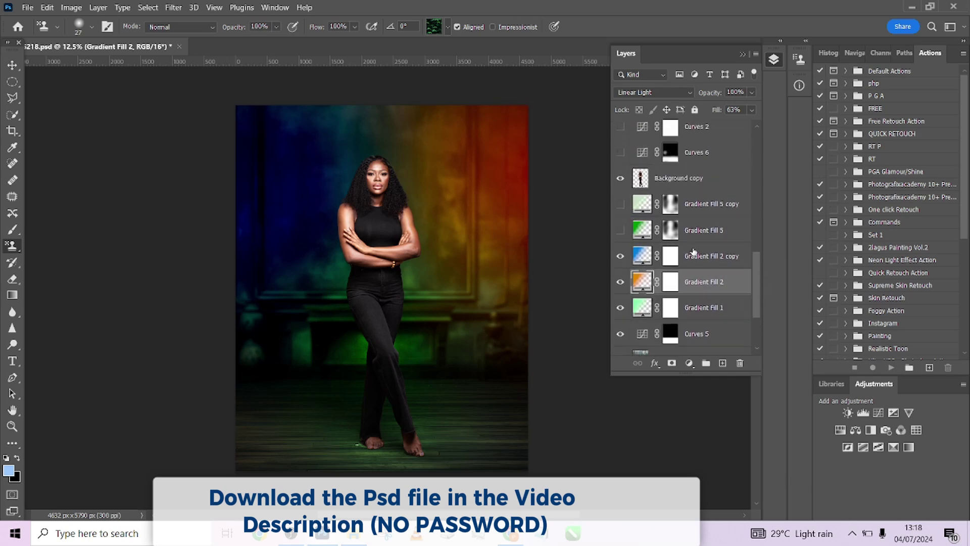
pyautogui.click(622, 230)
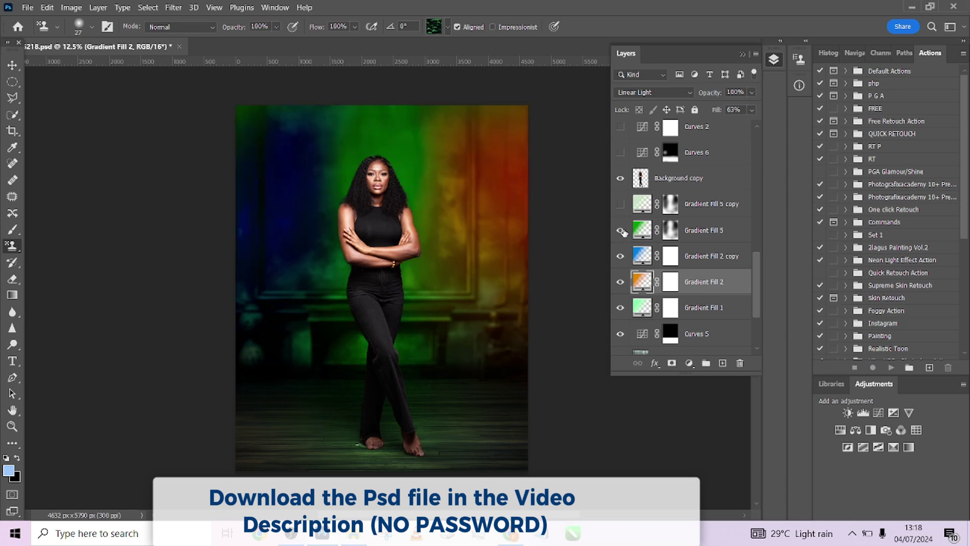
pyautogui.click(622, 231)
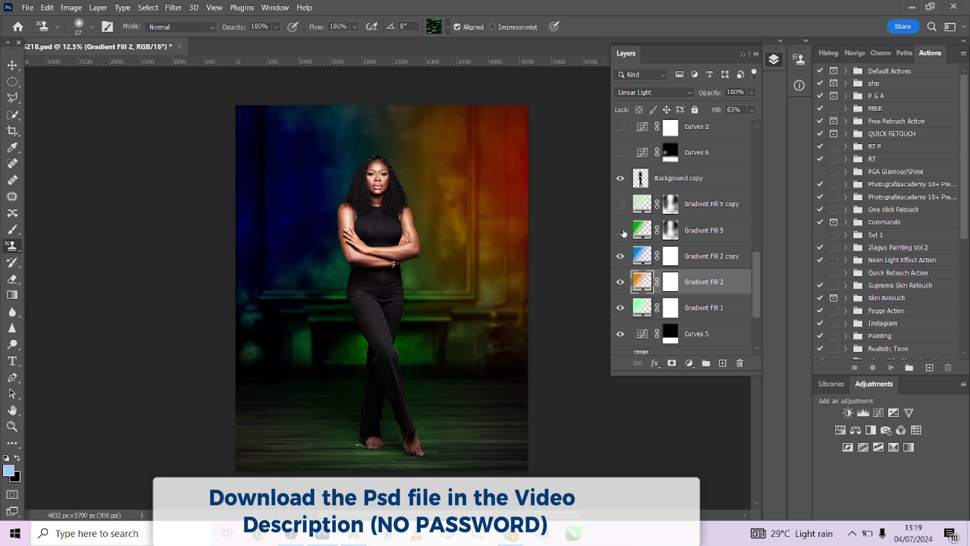
pyautogui.click(621, 231)
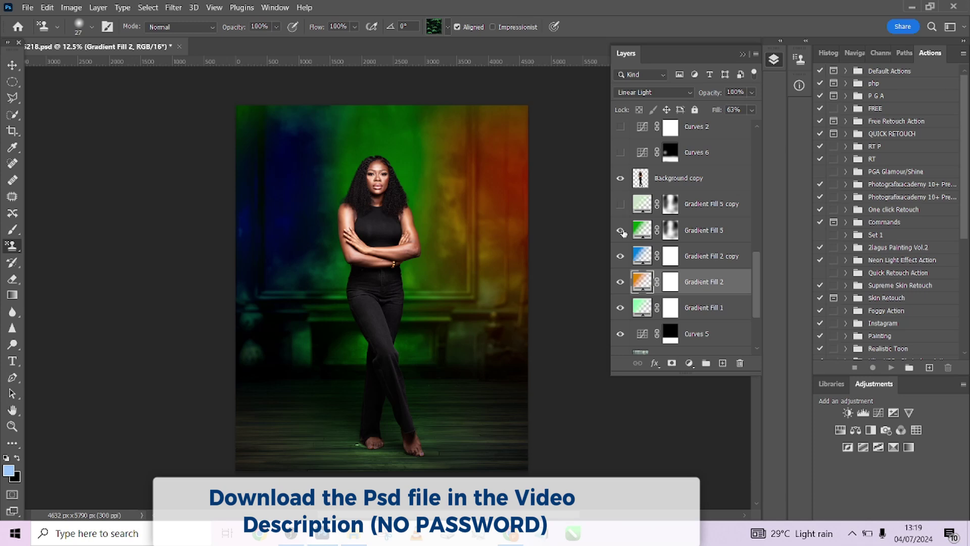
# - Show Gradient Fill 5 copy's brighter top-centre glow, compare it, then select and hide Background copy
pyautogui.click(620, 205)
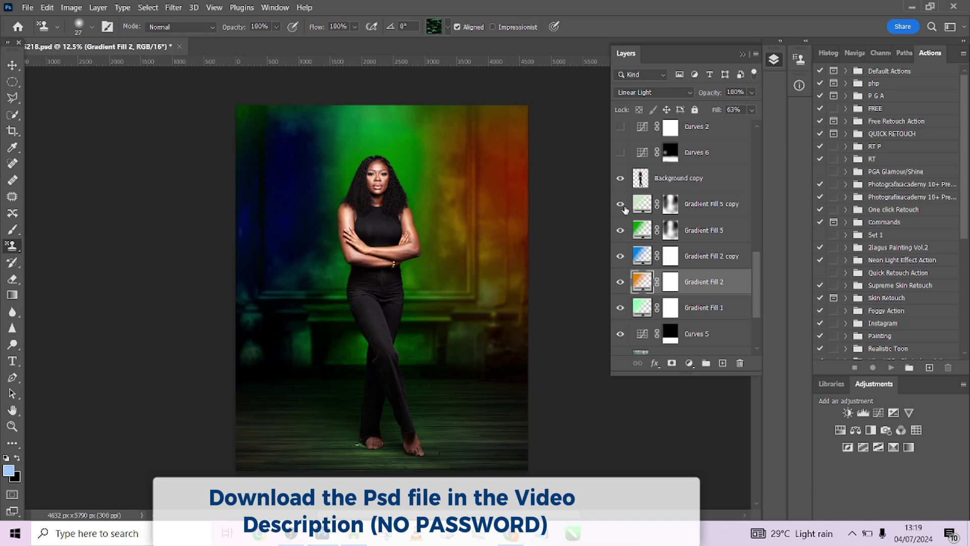
pyautogui.click(621, 204)
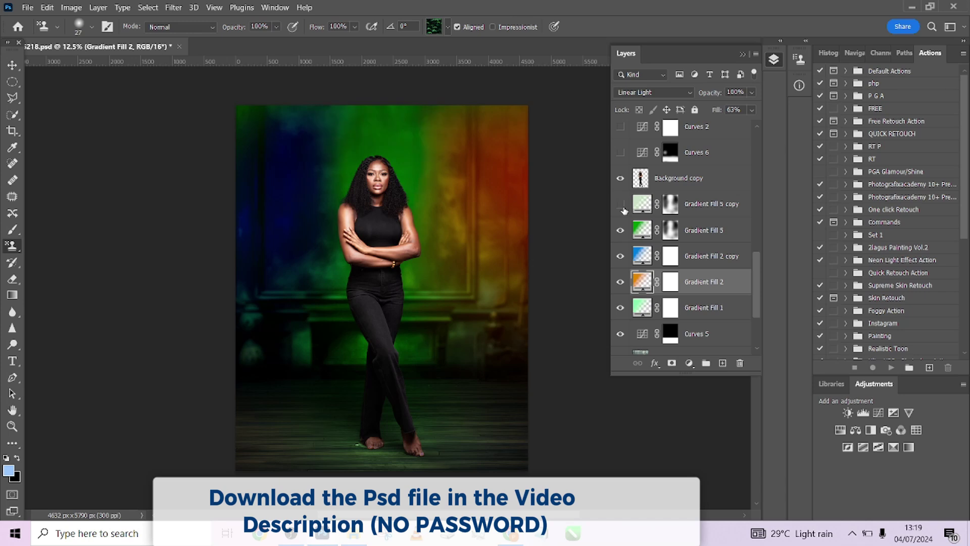
pyautogui.click(621, 205)
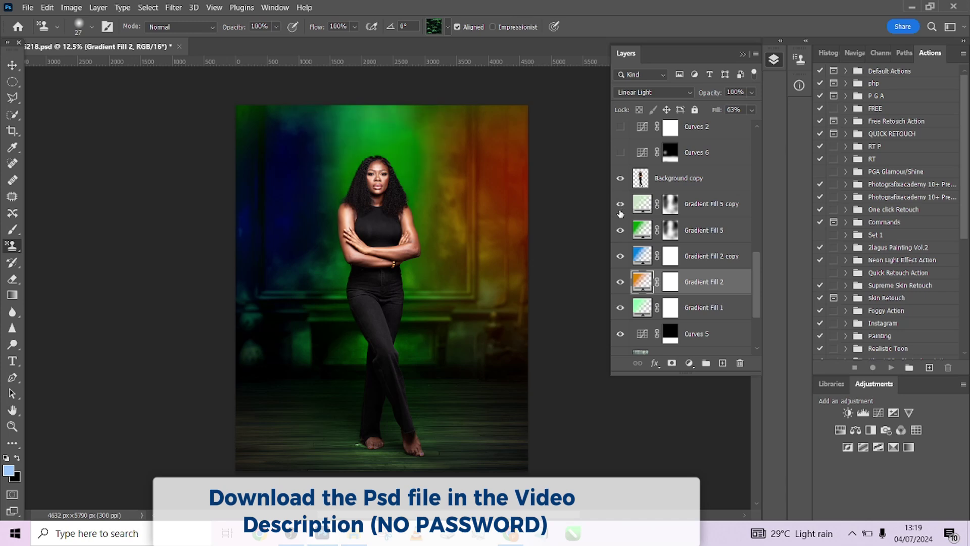
pyautogui.click(708, 189)
pyautogui.click(621, 178)
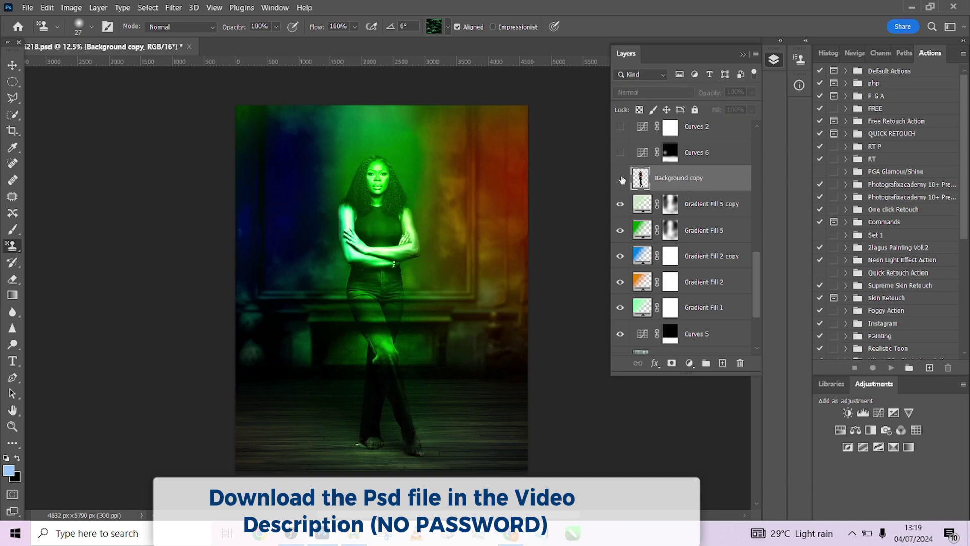
# - Toggle the Background copy subject layer off and back on
pyautogui.click(621, 178)
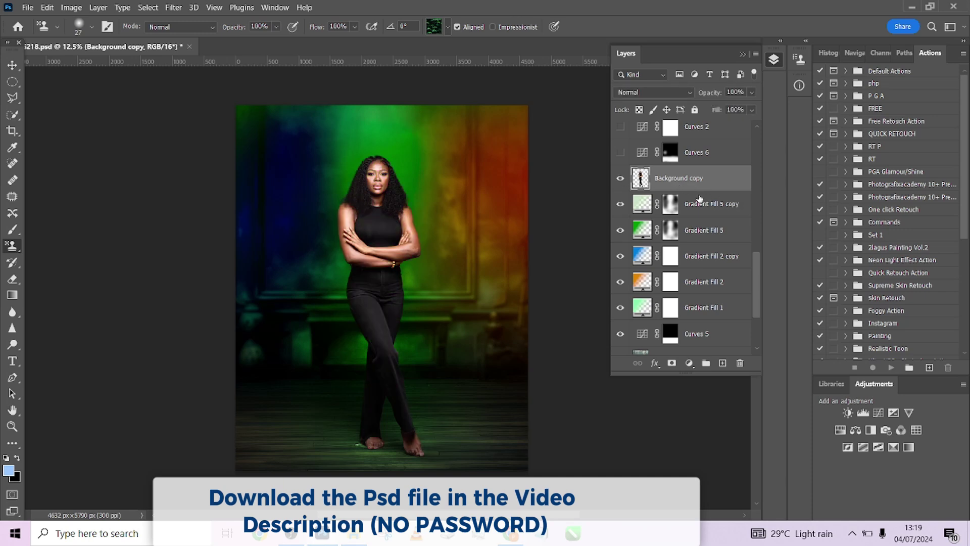
pyautogui.click(620, 179)
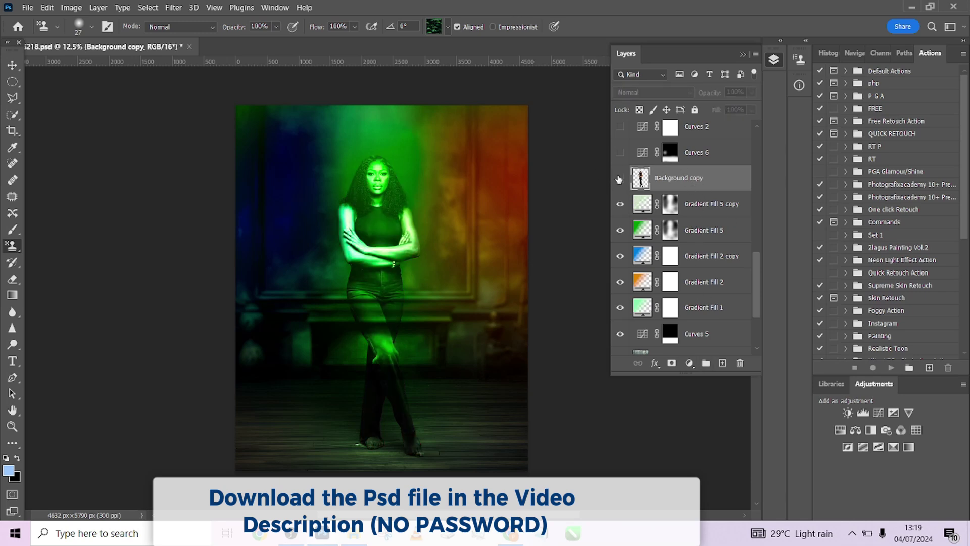
pyautogui.click(619, 179)
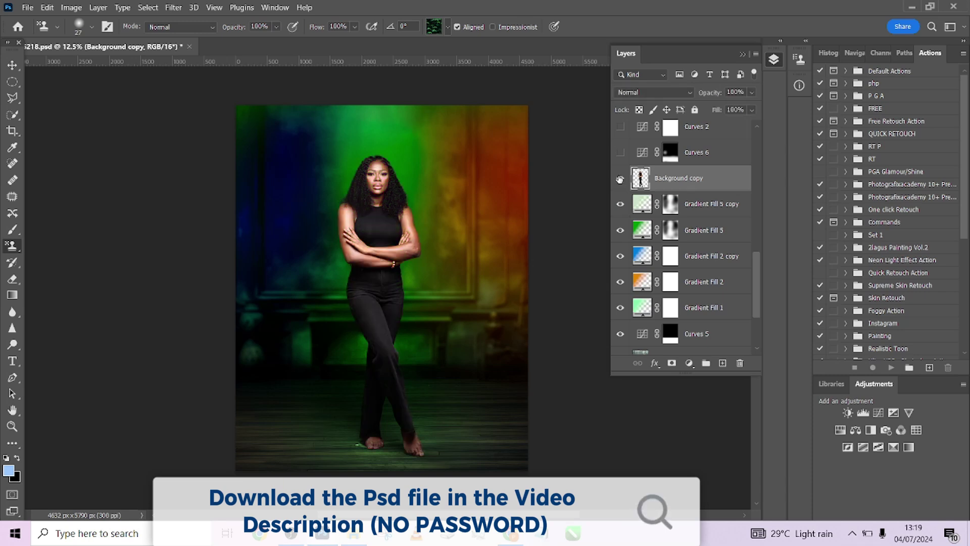
# - Turn on Curves 6, toggling it repeatedly to compare the darker floor and feet
pyautogui.click(621, 153)
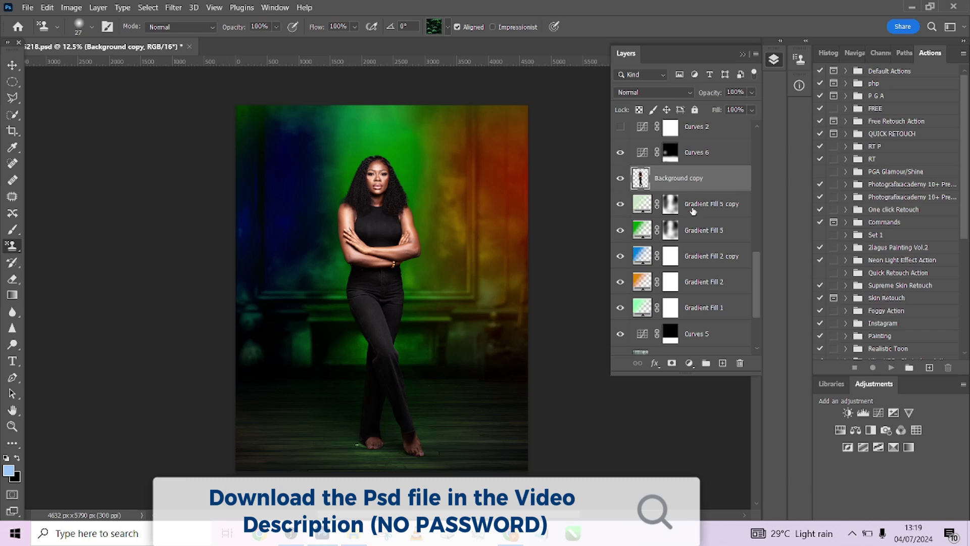
pyautogui.moveTo(756, 280); pyautogui.dragTo(758, 247)
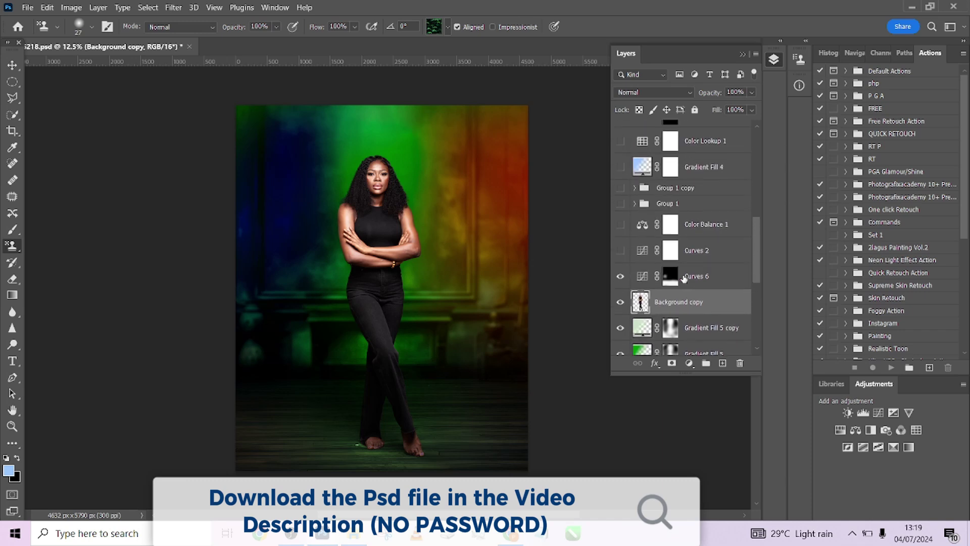
pyautogui.click(622, 277)
pyautogui.click(622, 277)
pyautogui.click(622, 277)
pyautogui.click(622, 277)
pyautogui.click(622, 277)
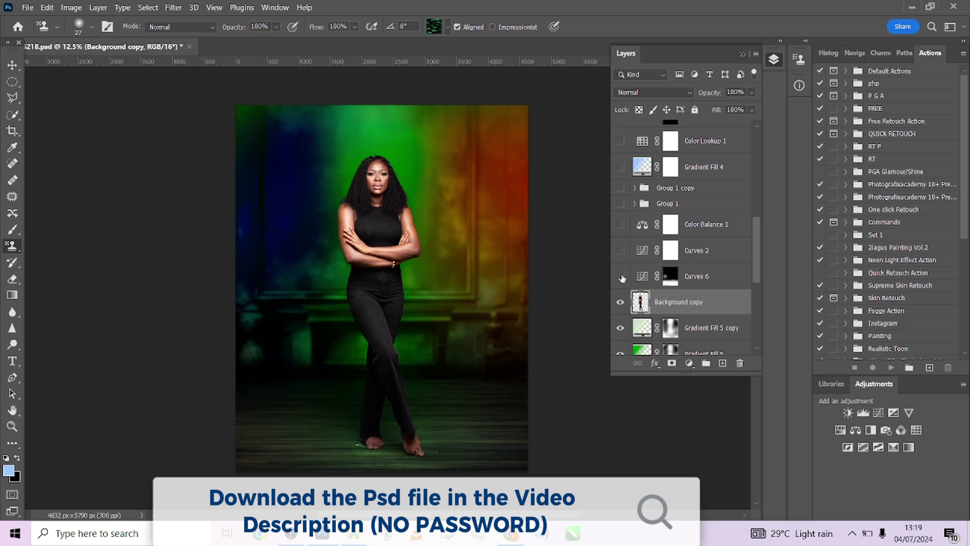
pyautogui.click(622, 277)
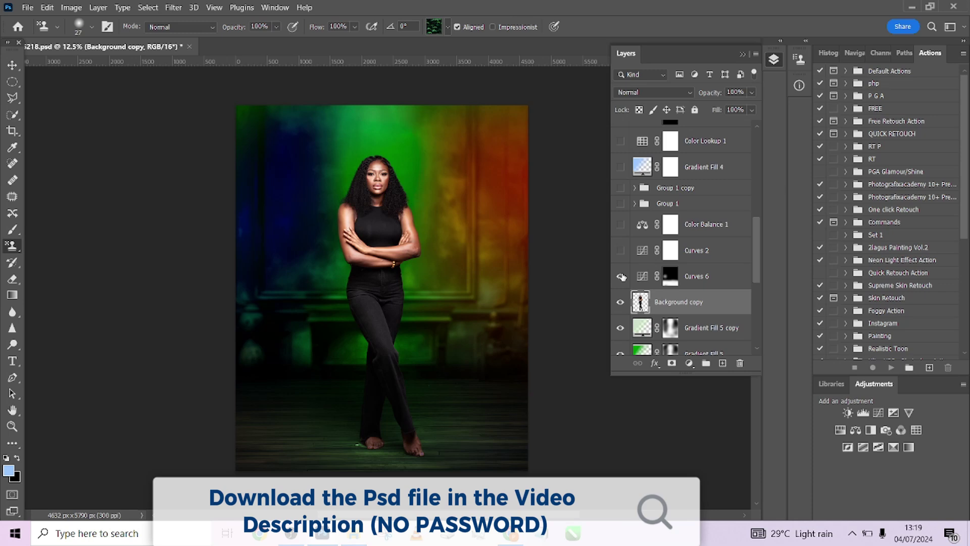
pyautogui.click(622, 277)
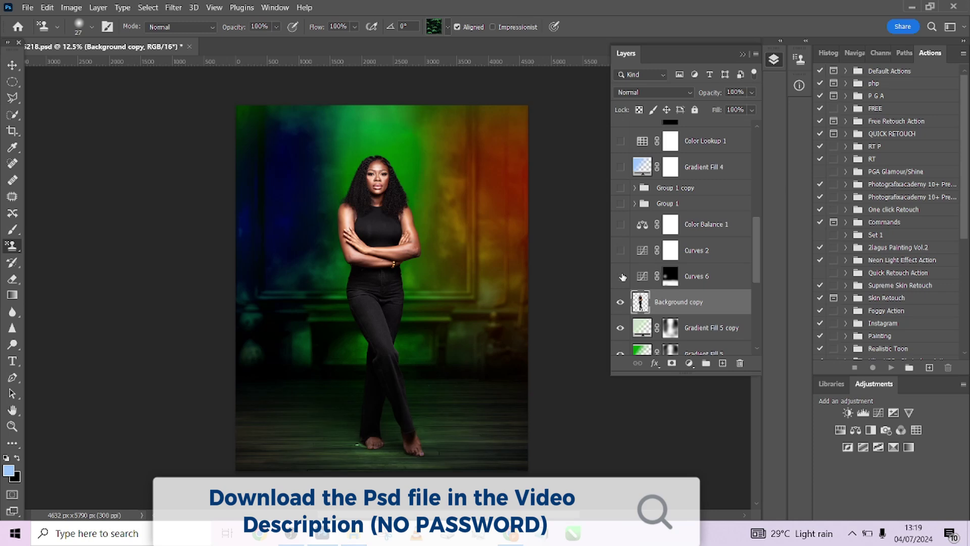
pyautogui.click(621, 277)
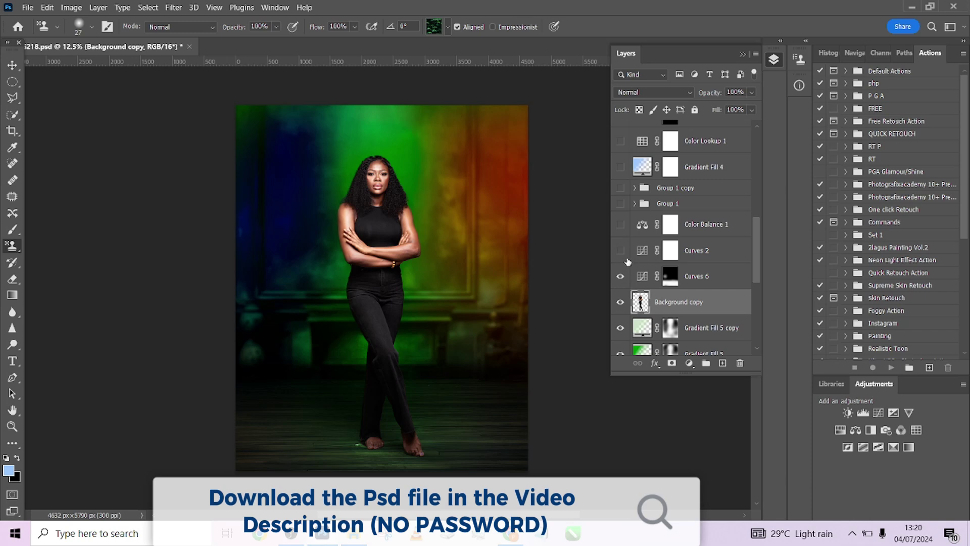
# - Turn on Curves 2, select its mask, and toggle it to compare its effect
pyautogui.click(621, 252)
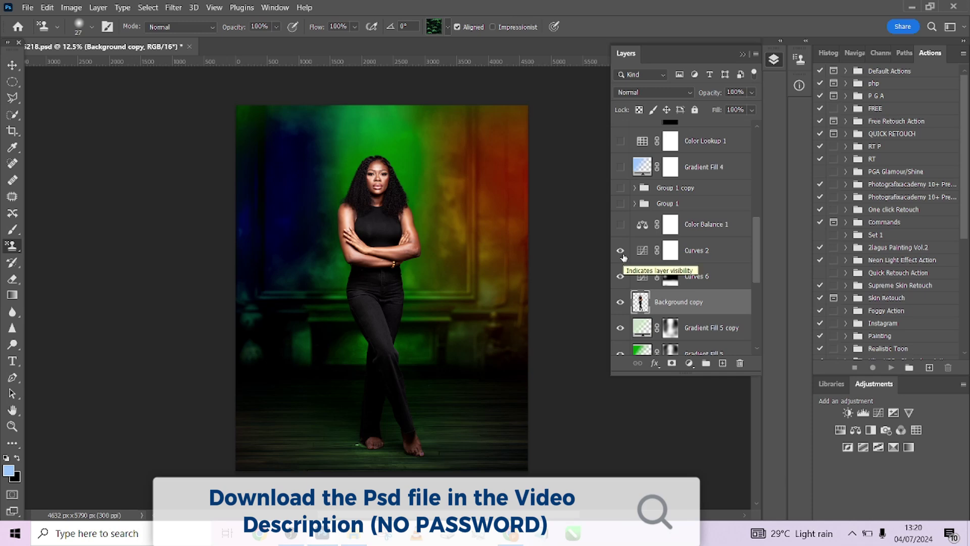
pyautogui.click(722, 258)
pyautogui.click(619, 253)
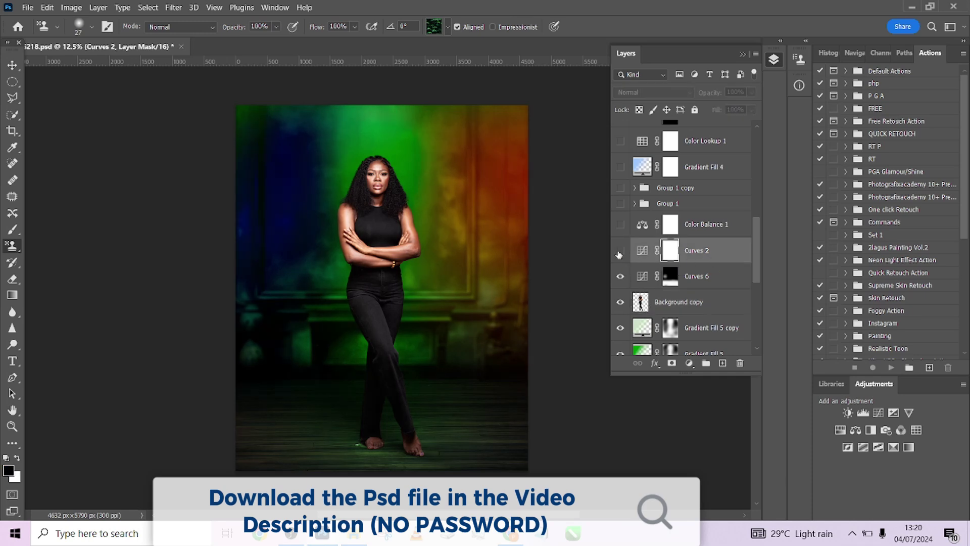
pyautogui.click(619, 253)
pyautogui.click(619, 253)
pyautogui.click(620, 253)
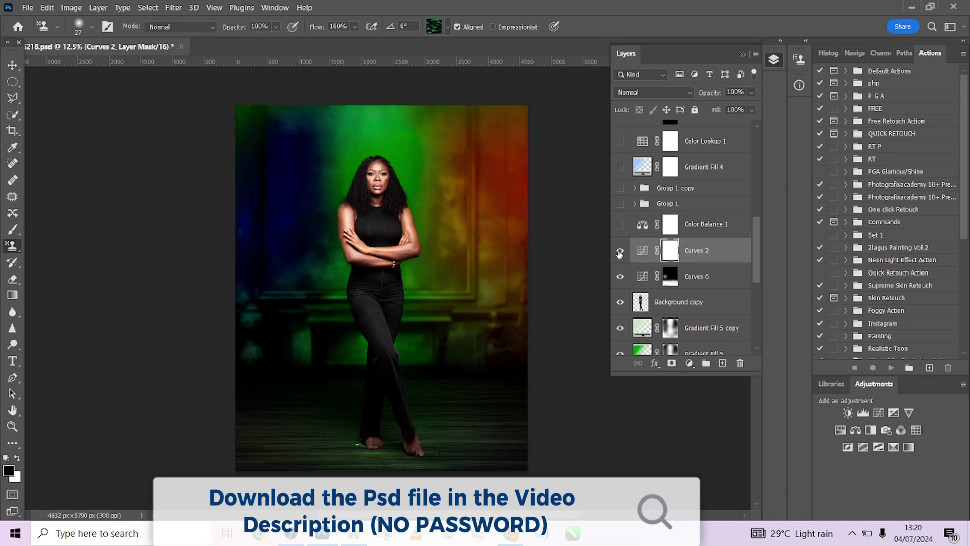
# - Select Color Balance 1, switch it on, and toggle it several times to compare its tint
pyautogui.click(698, 224)
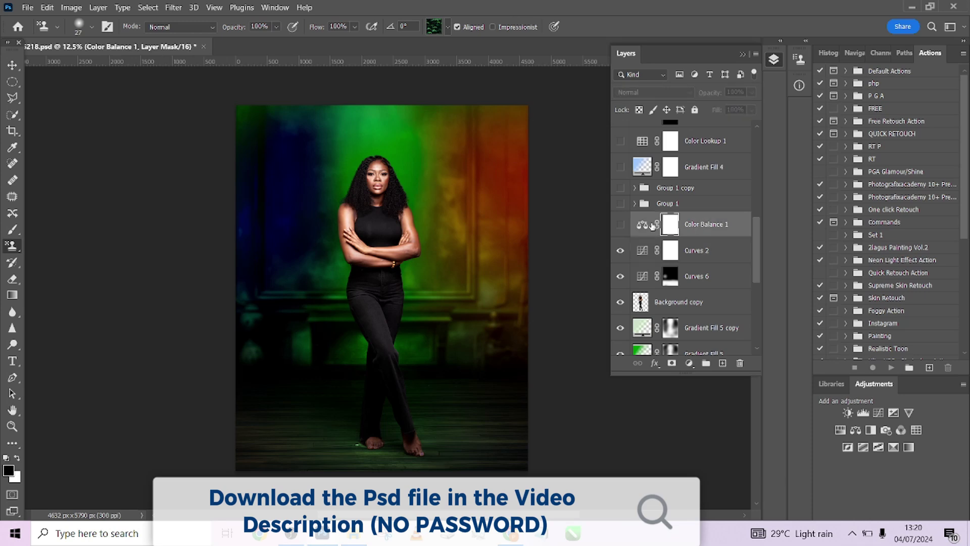
pyautogui.click(622, 225)
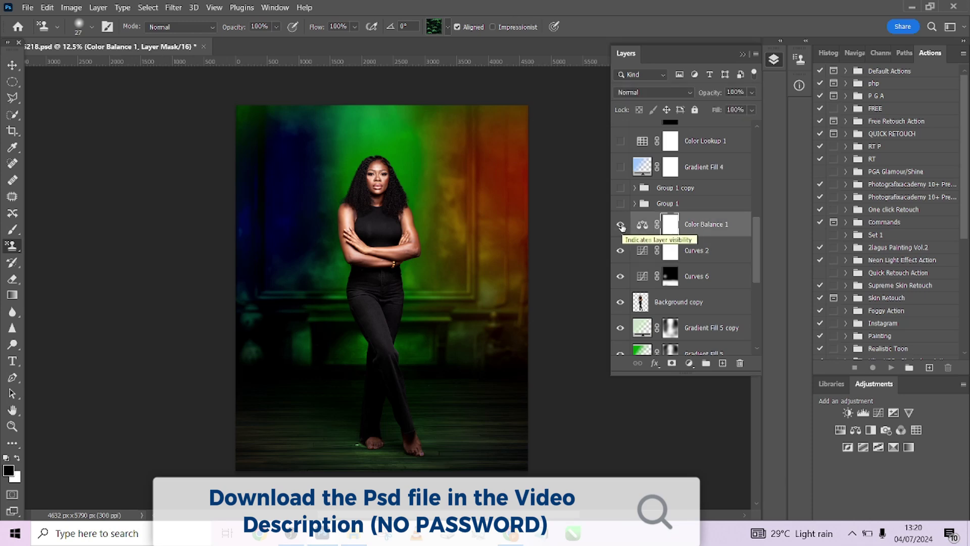
pyautogui.click(622, 225)
pyautogui.click(621, 225)
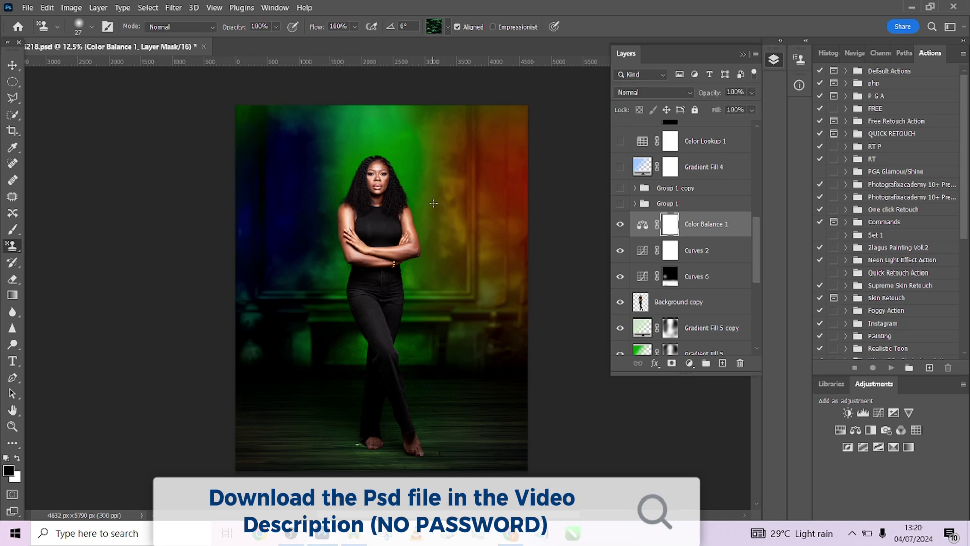
pyautogui.scroll(3, 409, 204)
pyautogui.scroll(4, 380, 186)
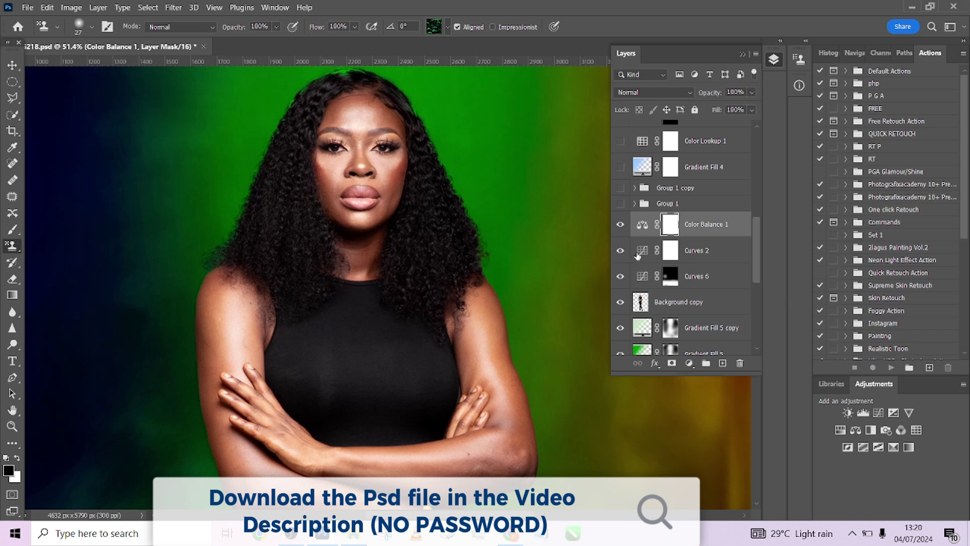
pyautogui.click(621, 225)
pyautogui.click(621, 225)
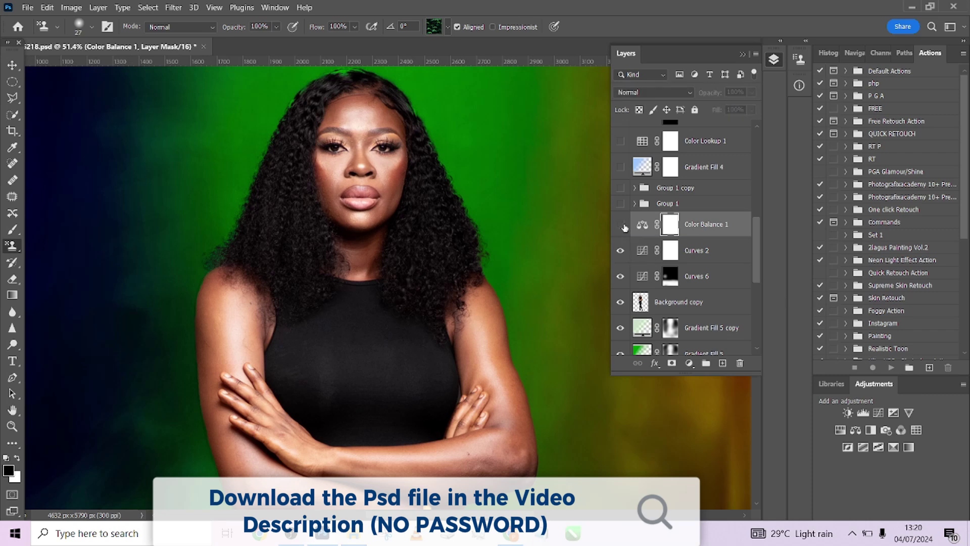
pyautogui.click(621, 225)
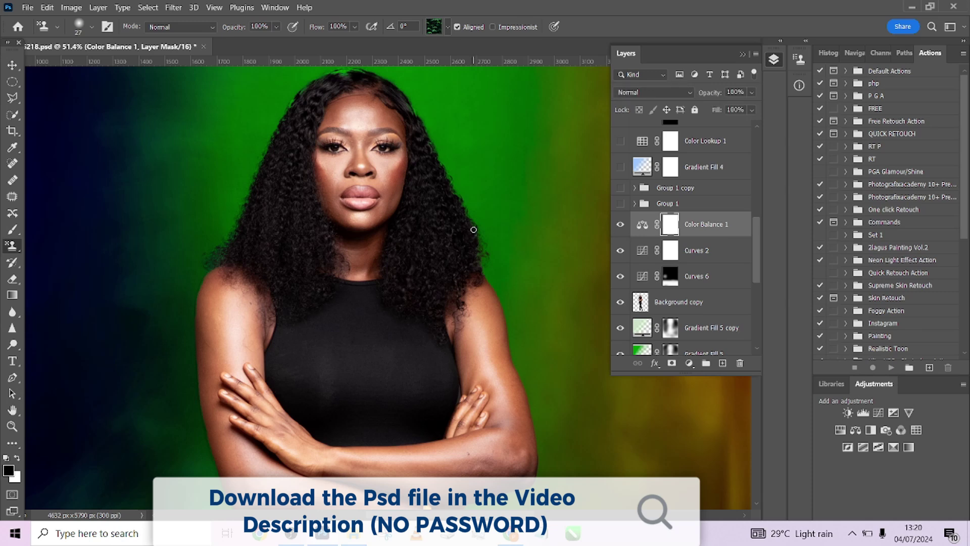
pyautogui.scroll(-3, 439, 228)
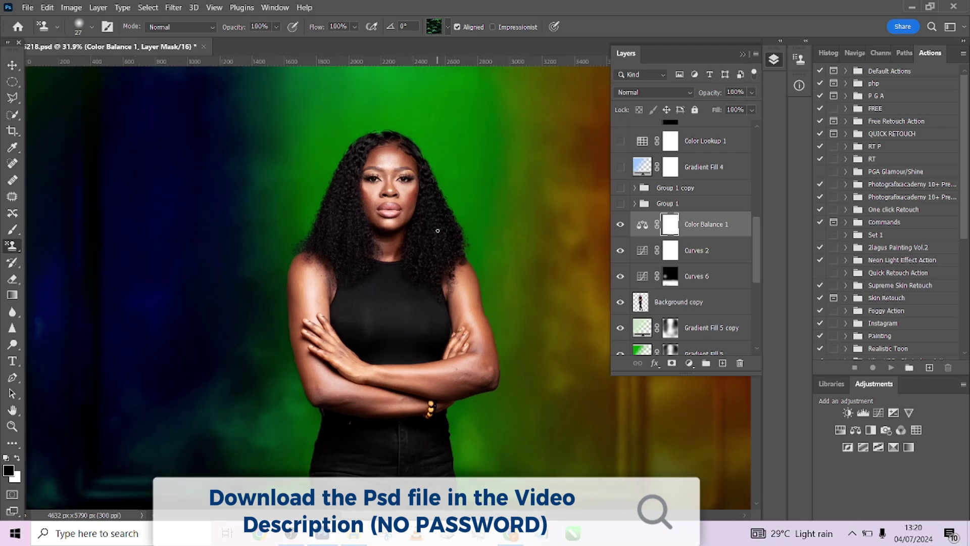
pyautogui.click(620, 204)
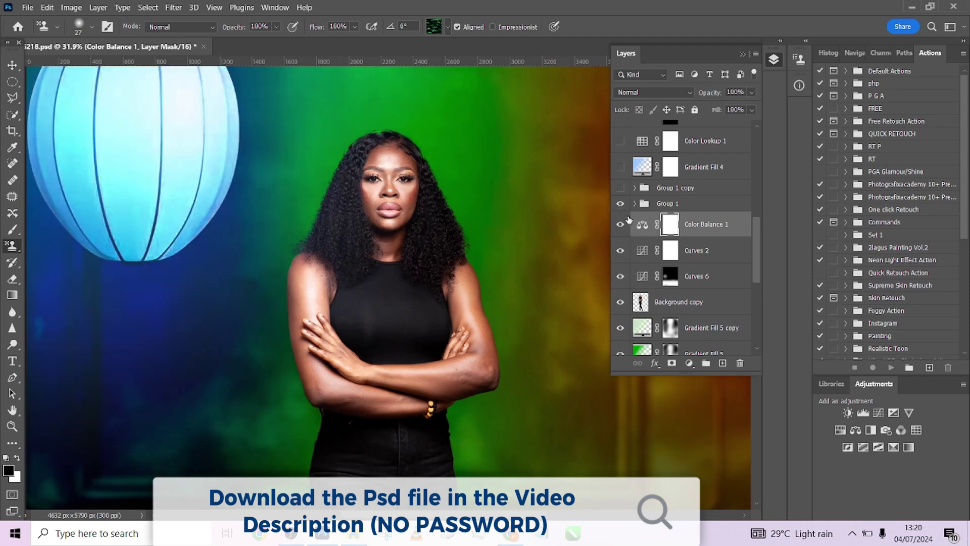
pyautogui.scroll(-3, 467, 256)
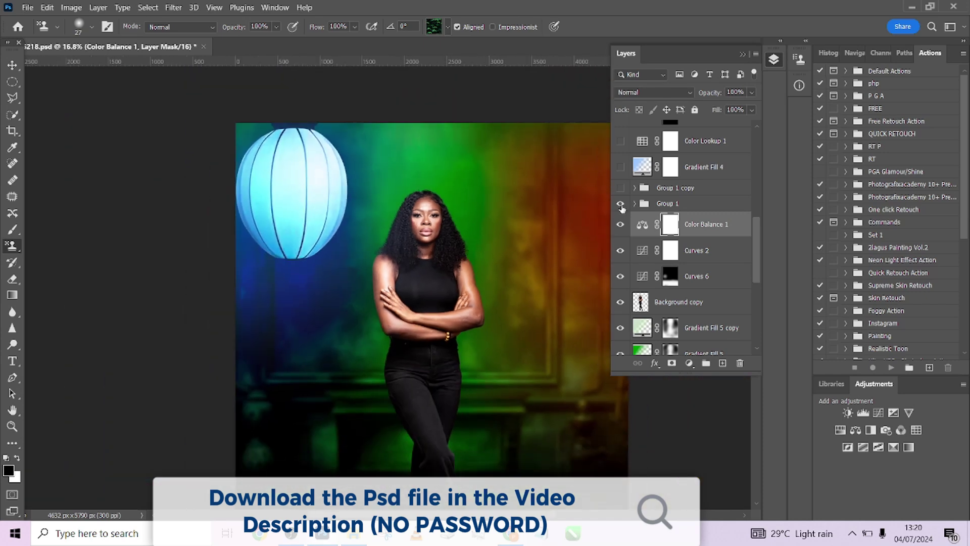
pyautogui.click(621, 204)
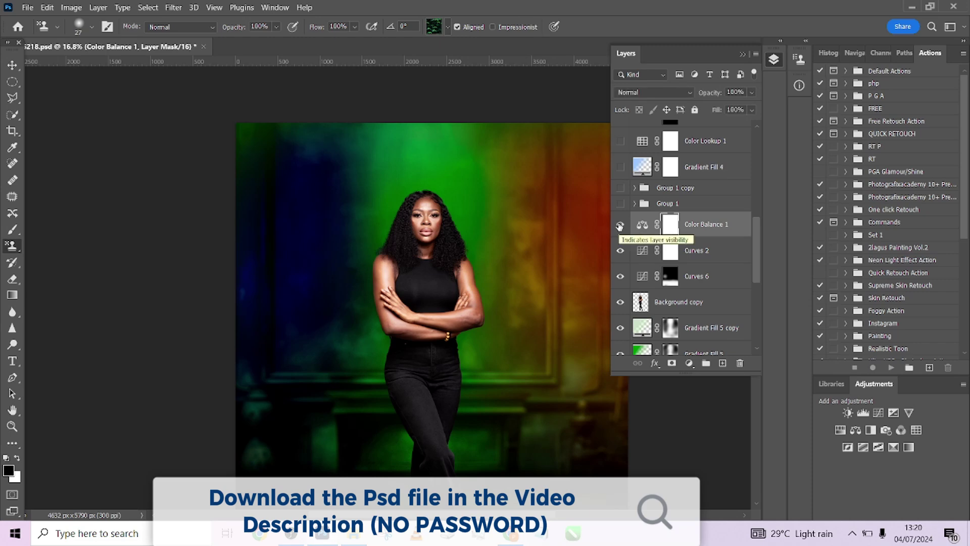
pyautogui.scroll(-1, 503, 212)
pyautogui.moveTo(505, 263); pyautogui.dragTo(461, 201)
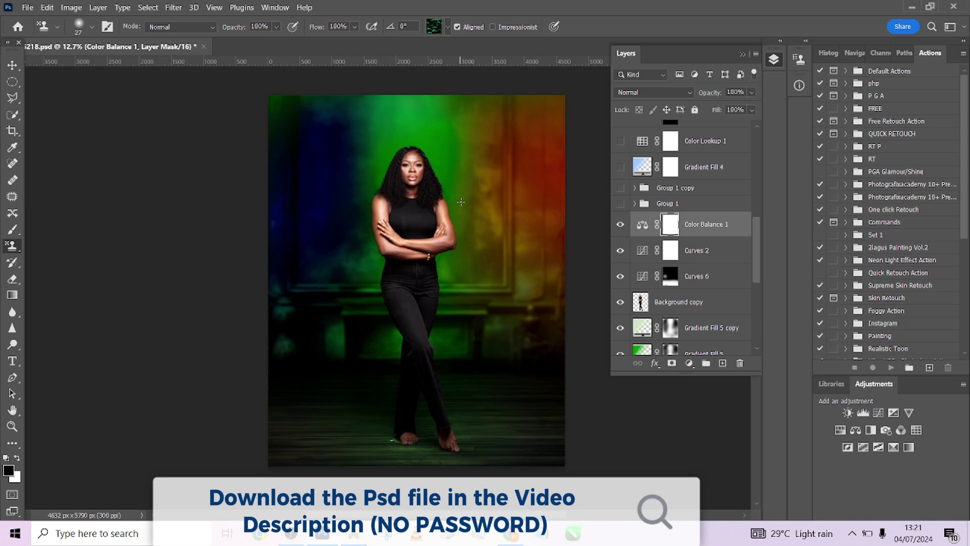
pyautogui.click(621, 203)
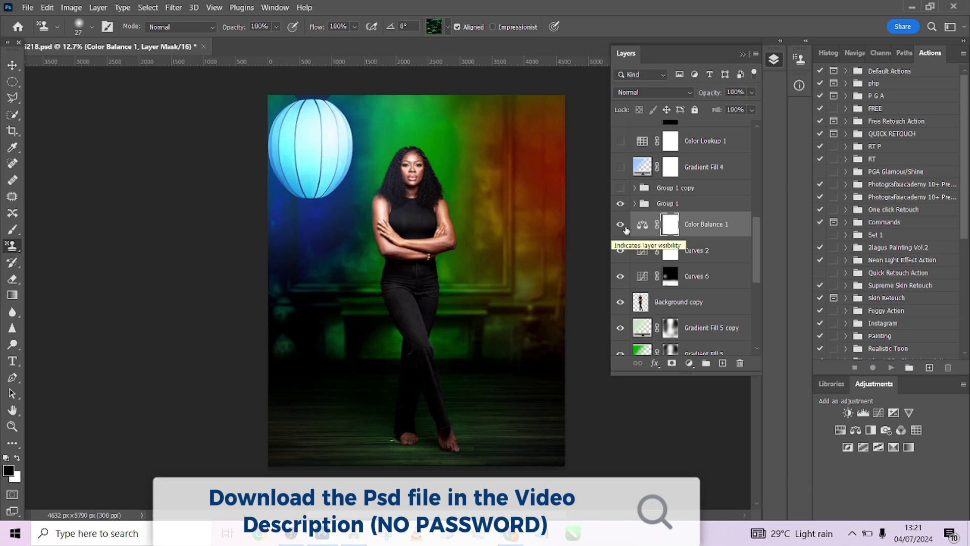
pyautogui.click(620, 203)
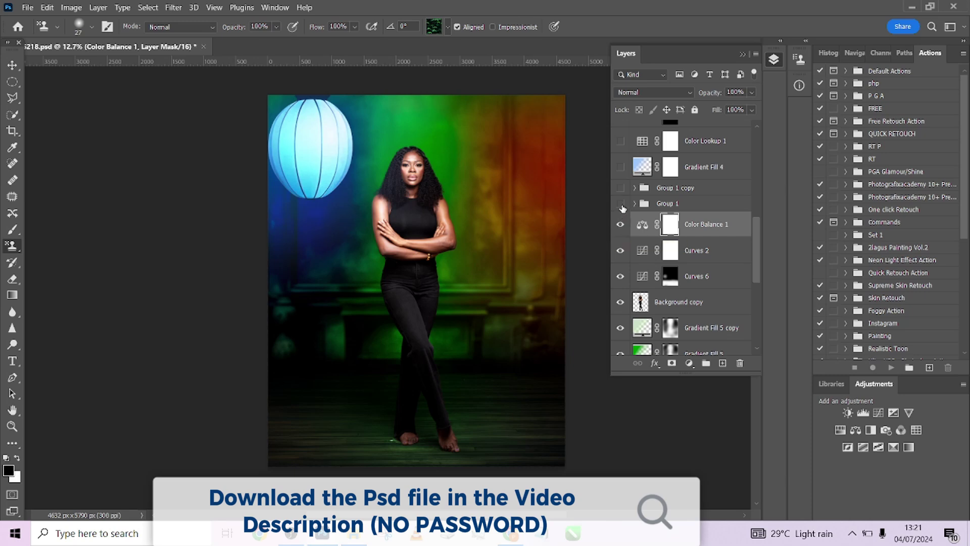
pyautogui.click(621, 203)
pyautogui.click(620, 203)
pyautogui.click(621, 204)
pyautogui.click(621, 204)
pyautogui.click(621, 204)
# - Show the orange Group 1 copy lantern on the right, toggling the lantern groups to compare
pyautogui.click(620, 188)
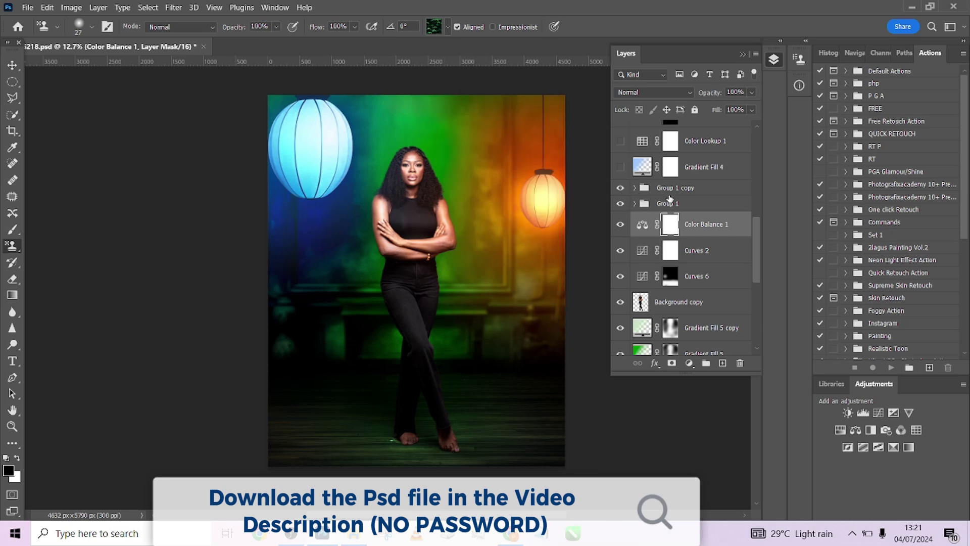
pyautogui.click(713, 193)
pyautogui.click(621, 189)
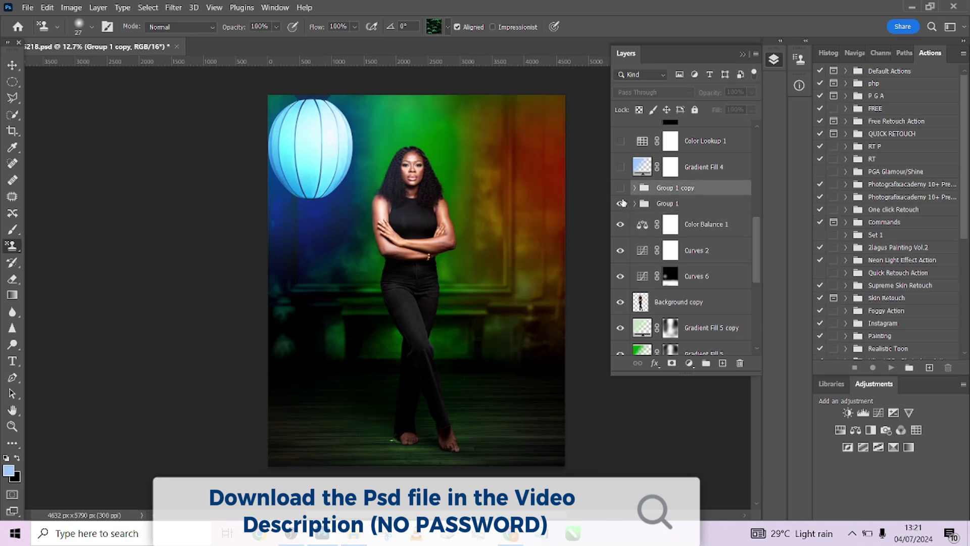
pyautogui.click(621, 203)
pyautogui.click(621, 203)
pyautogui.click(620, 188)
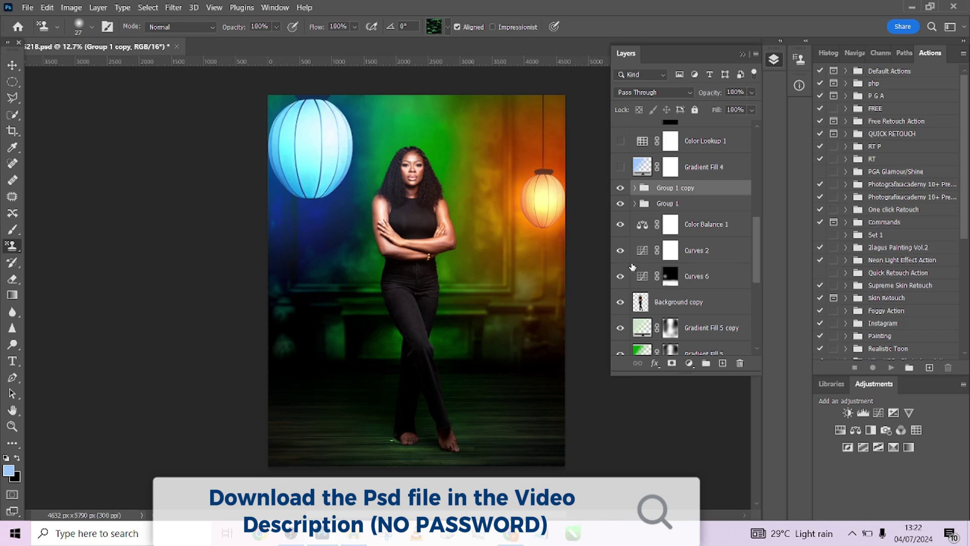
pyautogui.scroll(-1, 631, 268)
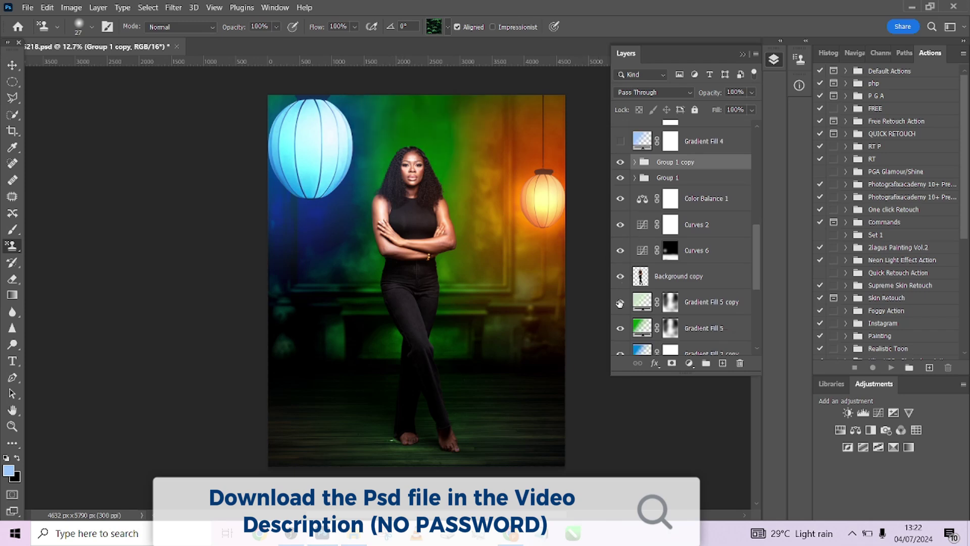
# - Show the Gradient Fill 4 blue wash and compare the portrait with and without it
pyautogui.scroll(3, 642, 235)
pyautogui.scroll(1, 645, 244)
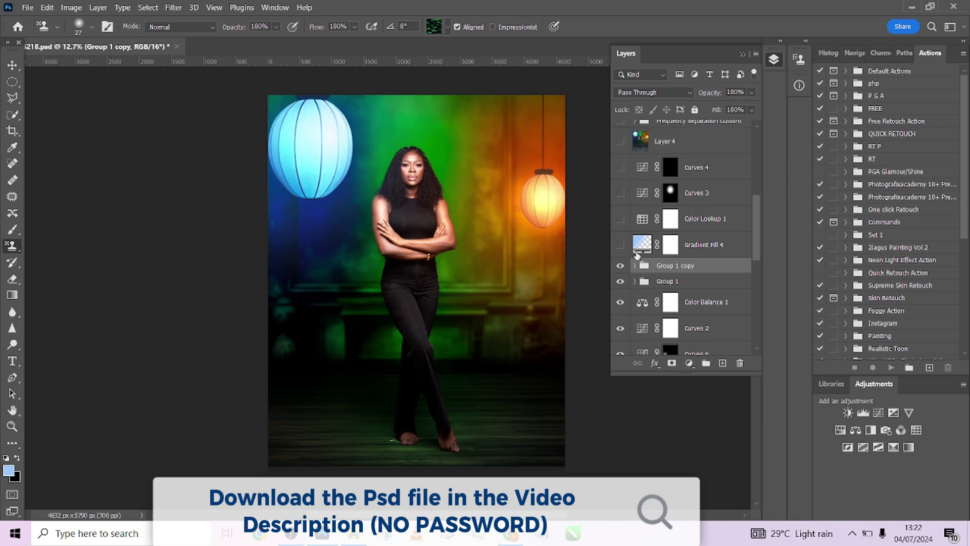
pyautogui.click(621, 245)
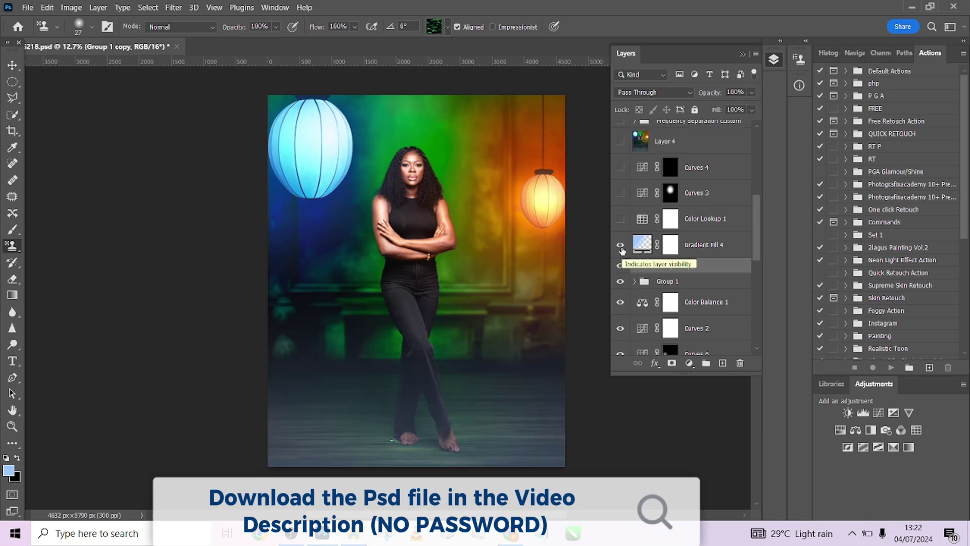
pyautogui.click(737, 250)
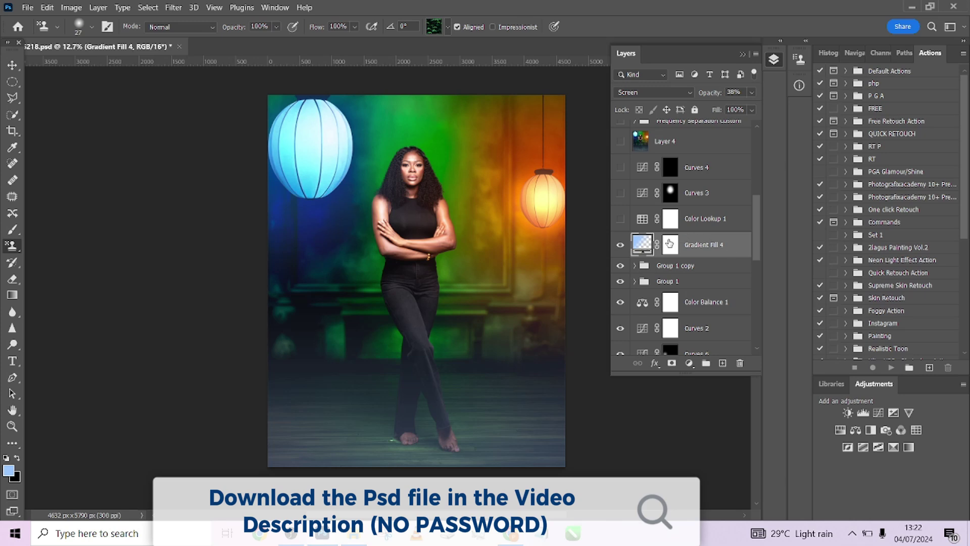
pyautogui.click(621, 246)
pyautogui.click(621, 246)
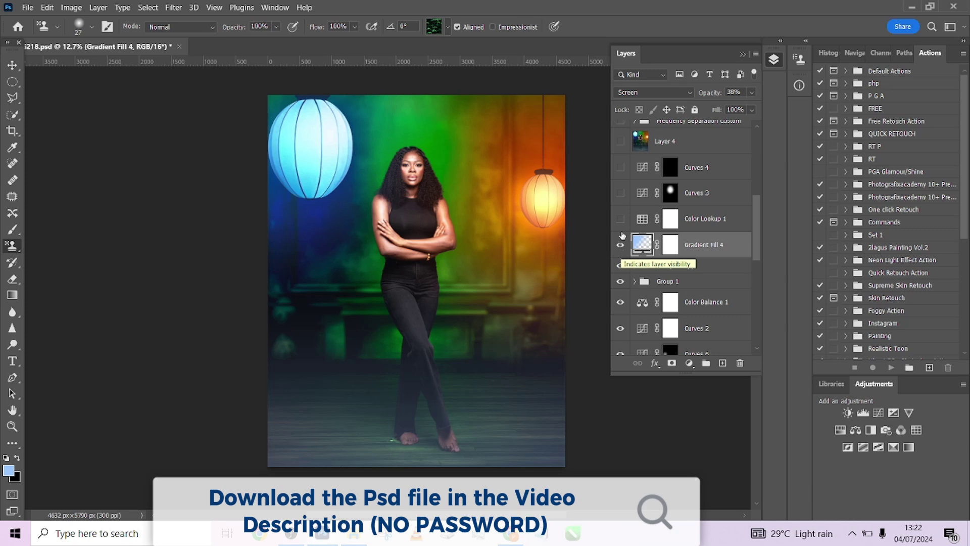
# - Turn on Color Lookup 1, Curves 3 and Curves 4, comparing Curves 4's effect
pyautogui.click(621, 221)
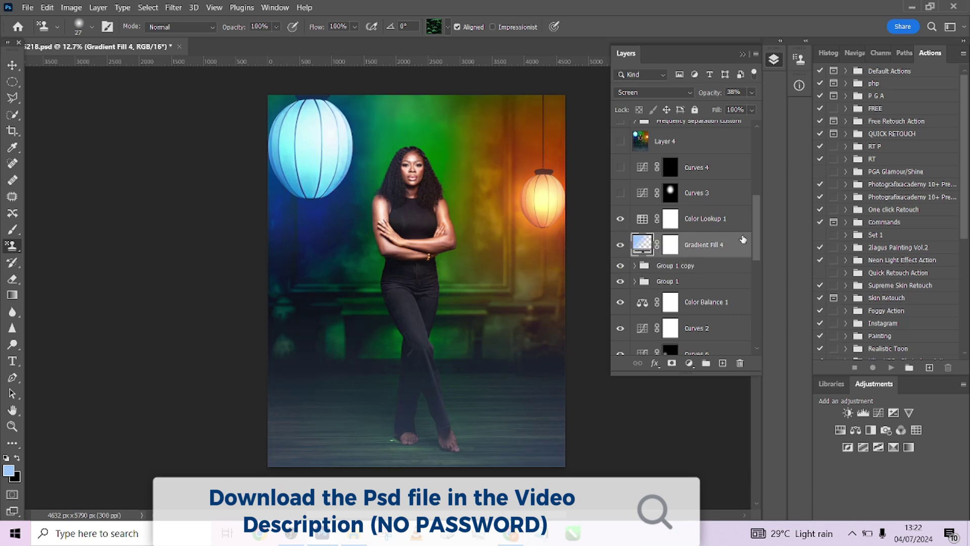
pyautogui.moveTo(756, 241); pyautogui.dragTo(758, 226)
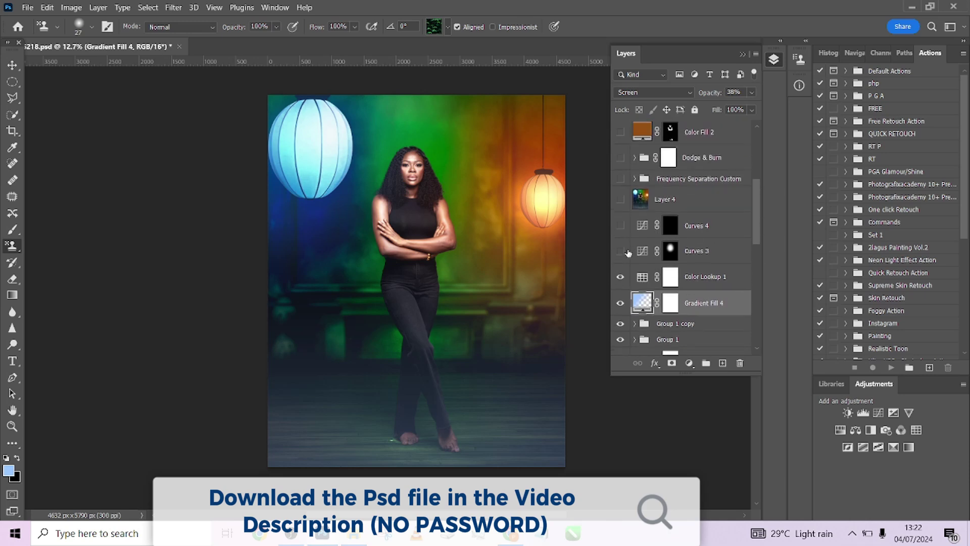
pyautogui.click(622, 252)
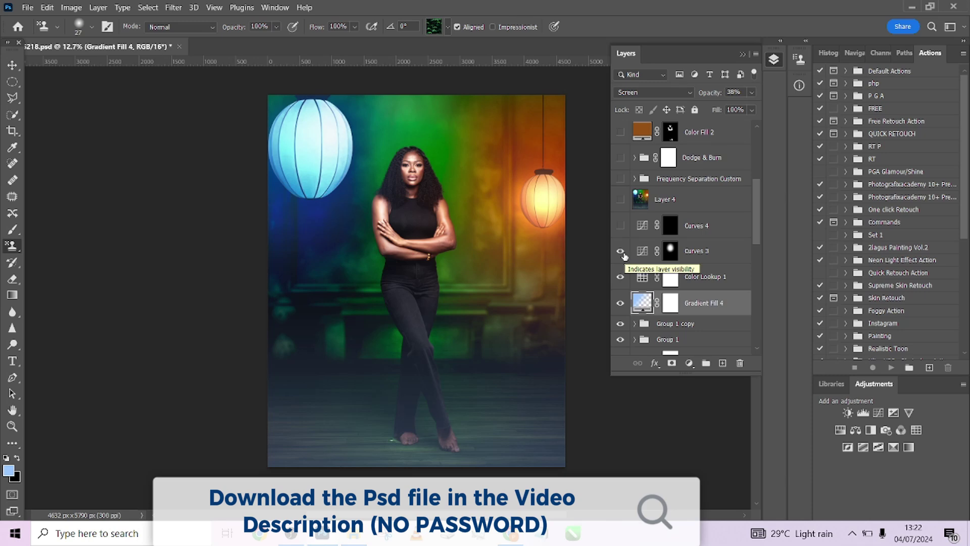
pyautogui.click(620, 226)
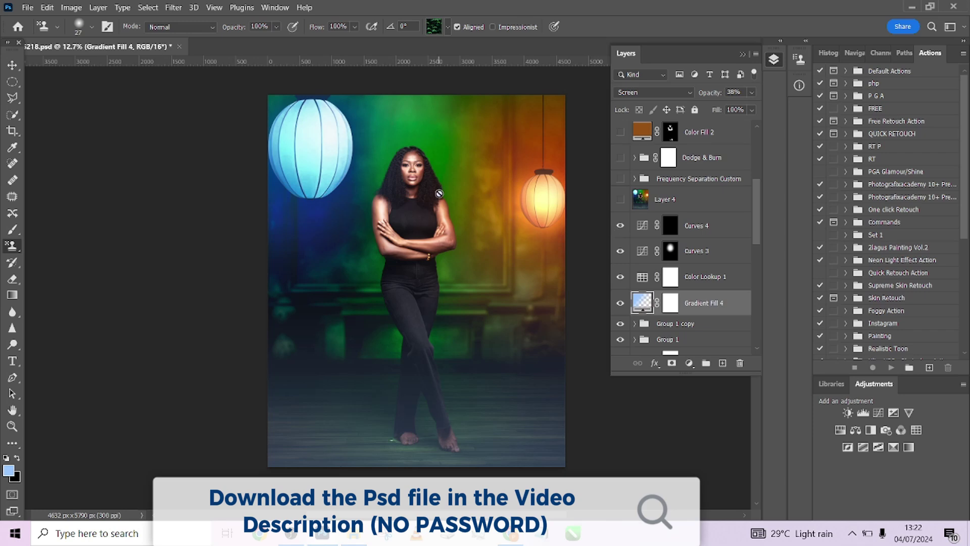
pyautogui.scroll(1, 436, 158)
pyautogui.scroll(3, 436, 157)
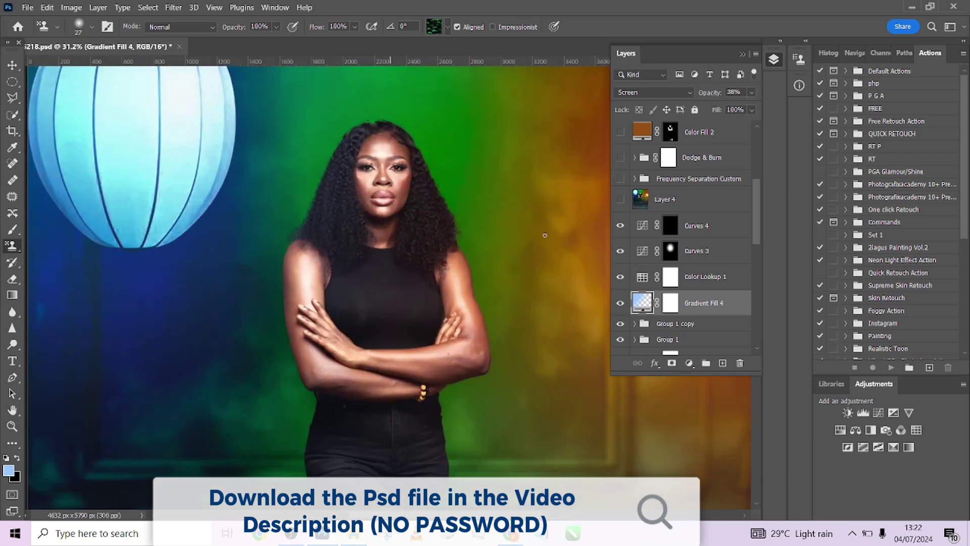
pyautogui.click(621, 251)
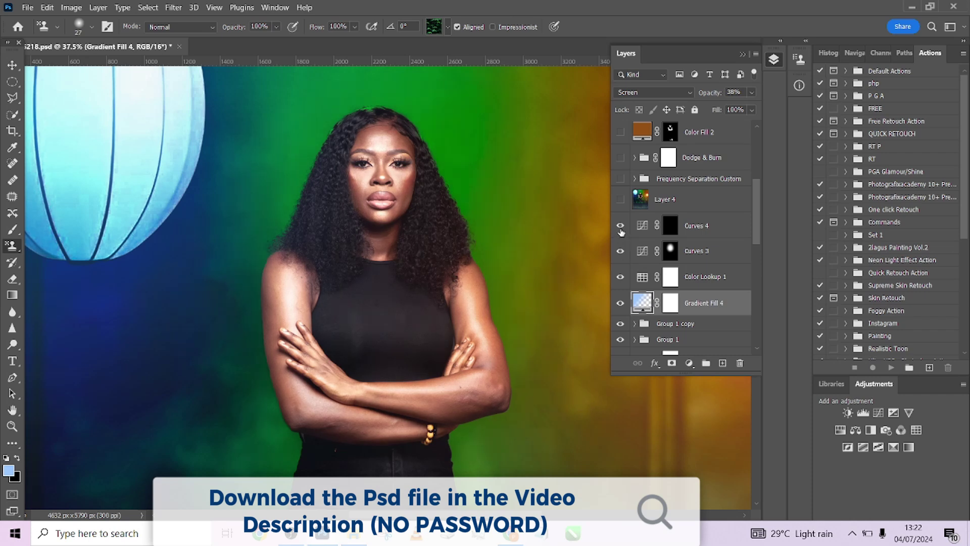
pyautogui.click(621, 226)
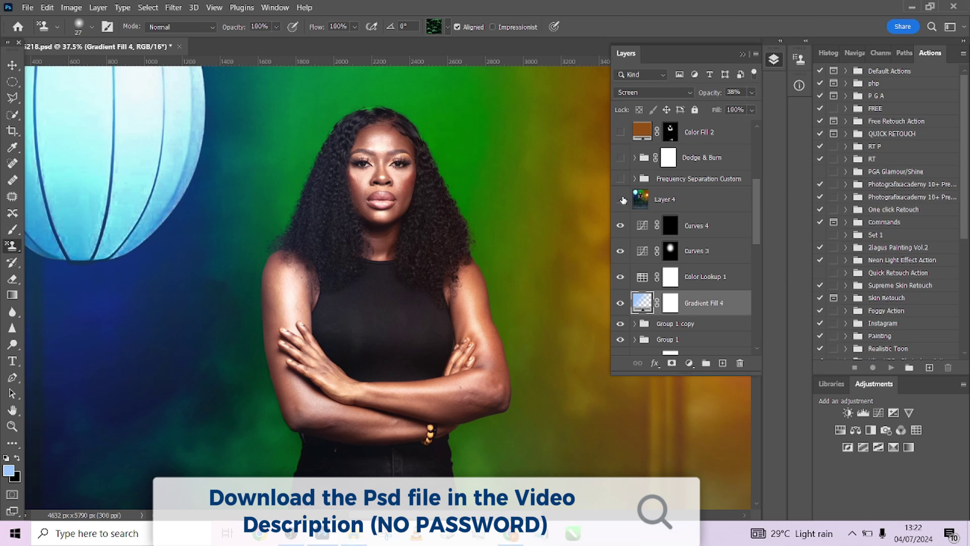
pyautogui.click(702, 203)
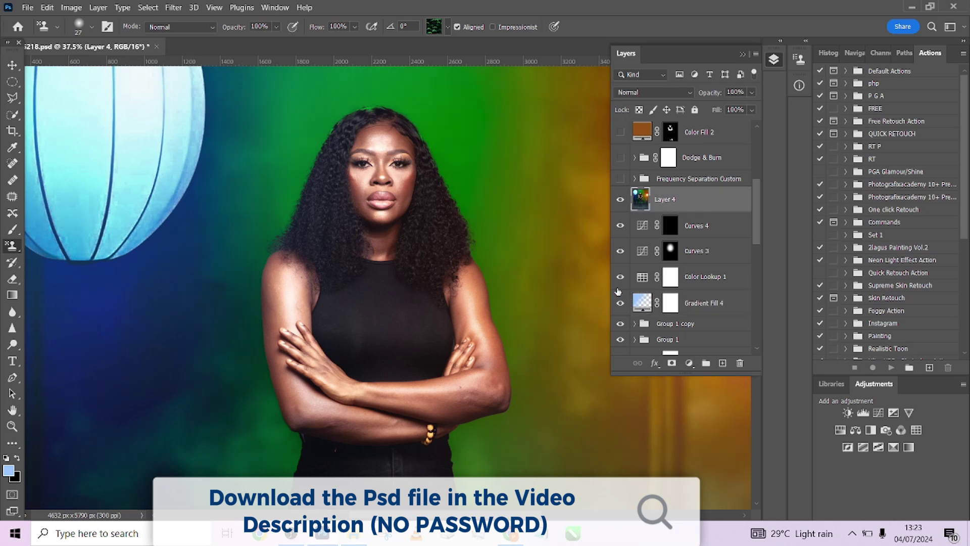
pyautogui.scroll(-5, 680, 234)
pyautogui.scroll(-4, 686, 280)
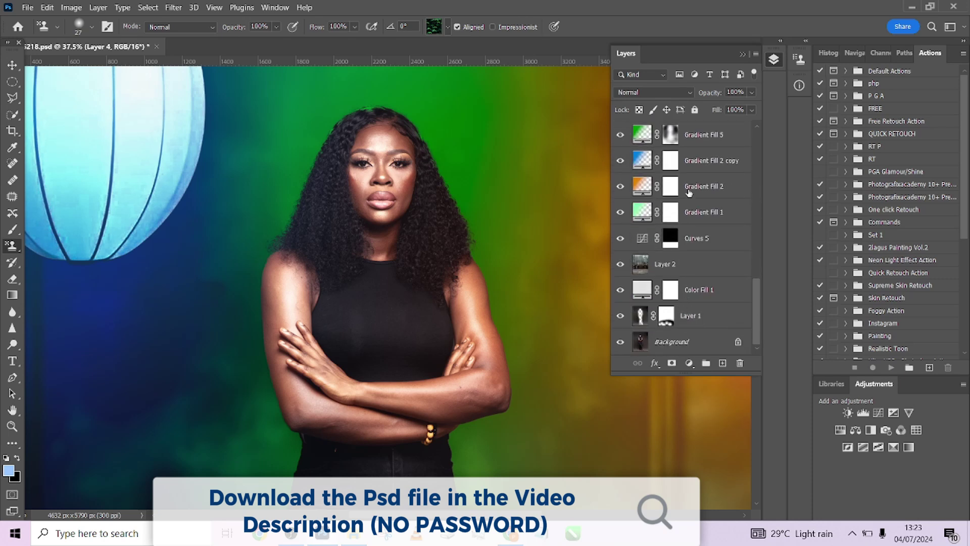
pyautogui.scroll(3, 690, 260)
pyautogui.scroll(5, 690, 260)
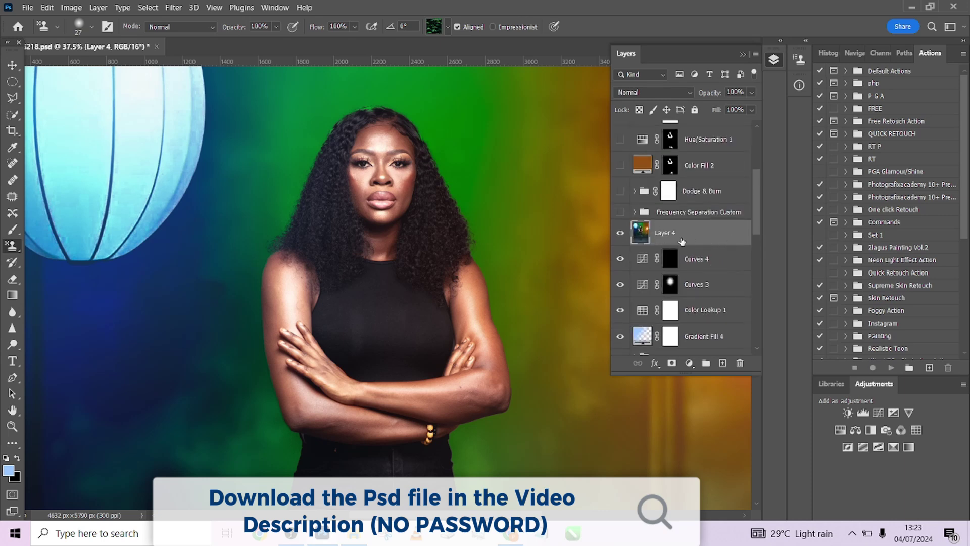
pyautogui.click(620, 233)
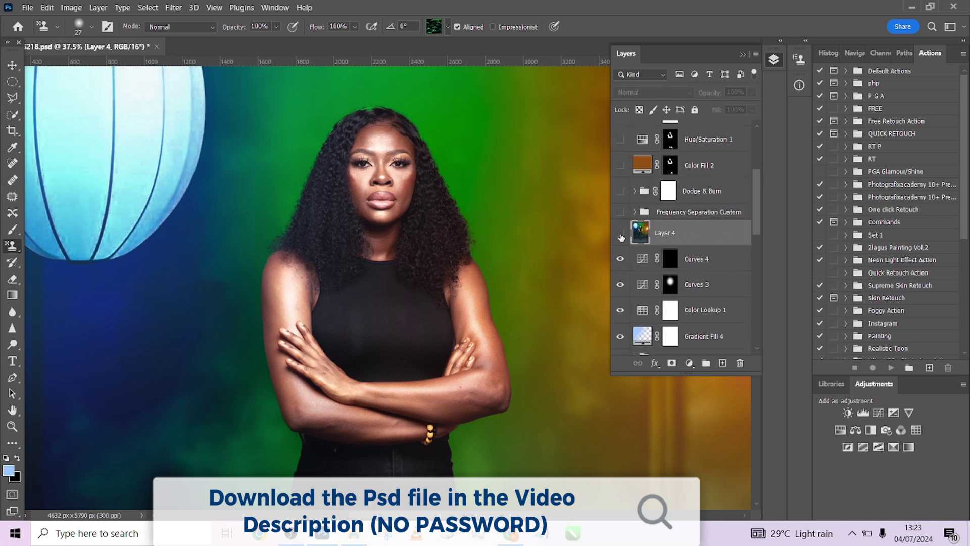
pyautogui.click(621, 233)
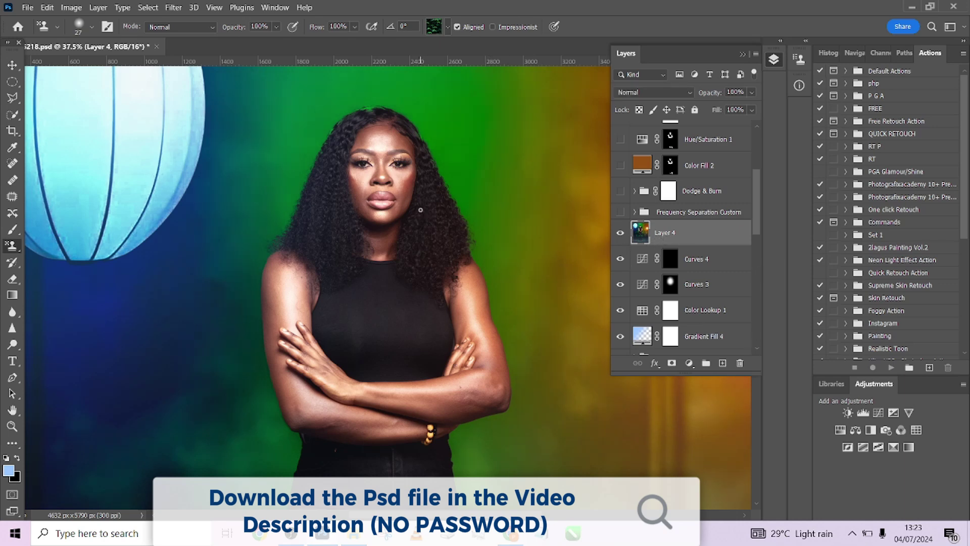
pyautogui.scroll(1, 417, 208)
pyautogui.moveTo(422, 253); pyautogui.dragTo(439, 270)
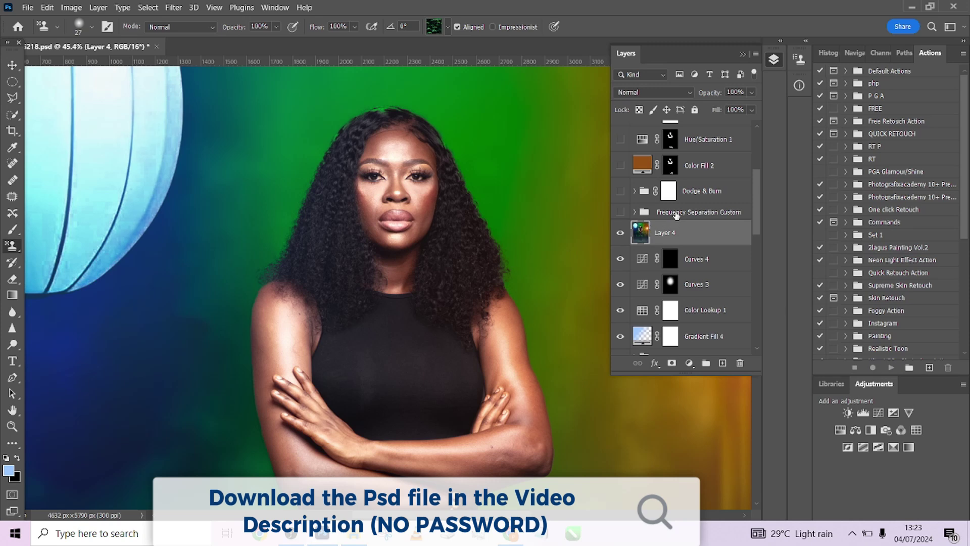
# - Show the Frequency Separation Custom skin retouch, comparing the portrait with and without it
pyautogui.click(673, 213)
pyautogui.click(621, 212)
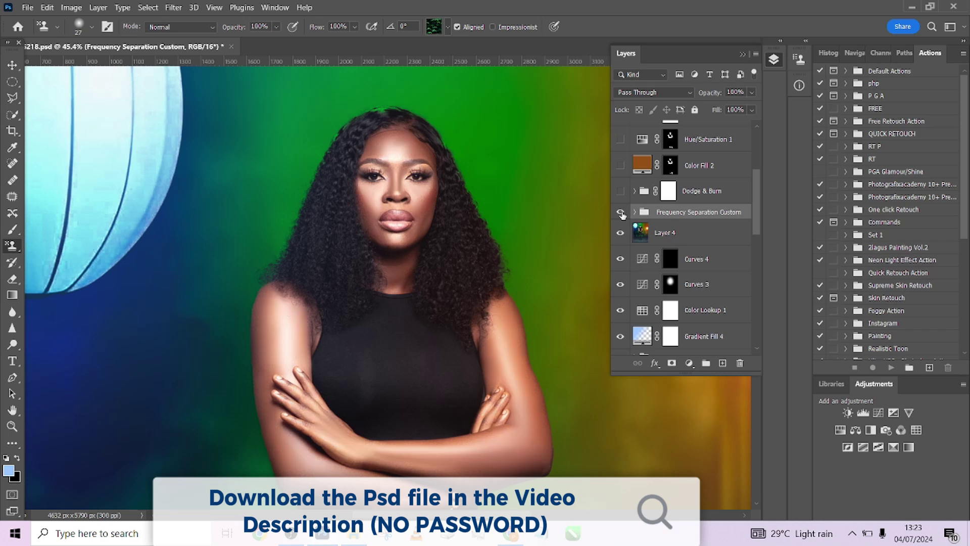
pyautogui.click(621, 213)
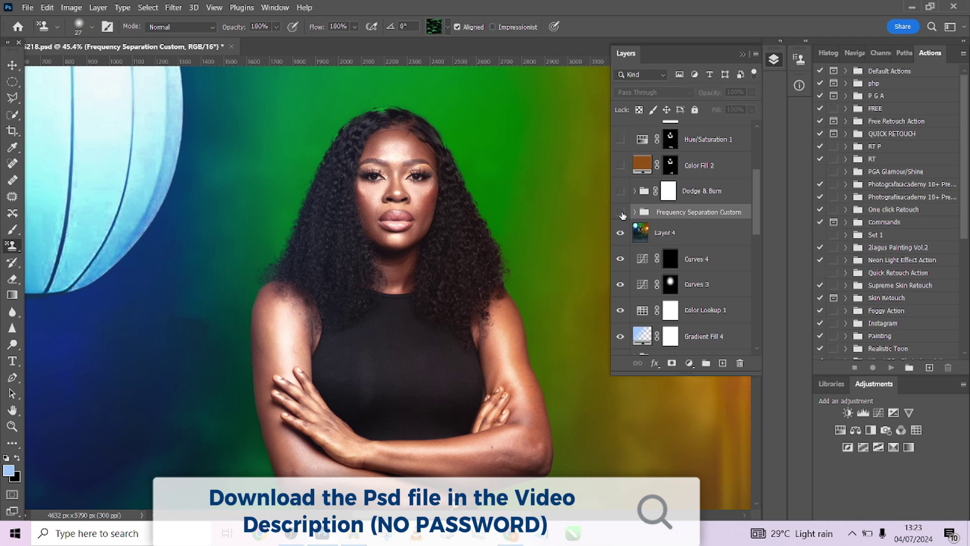
pyautogui.click(622, 213)
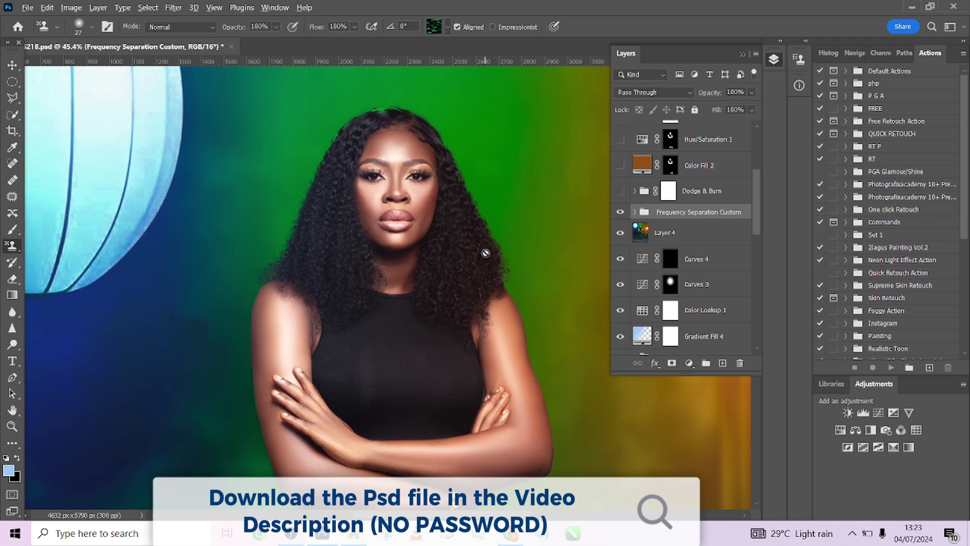
pyautogui.scroll(-2, 485, 252)
pyautogui.scroll(-3, 486, 253)
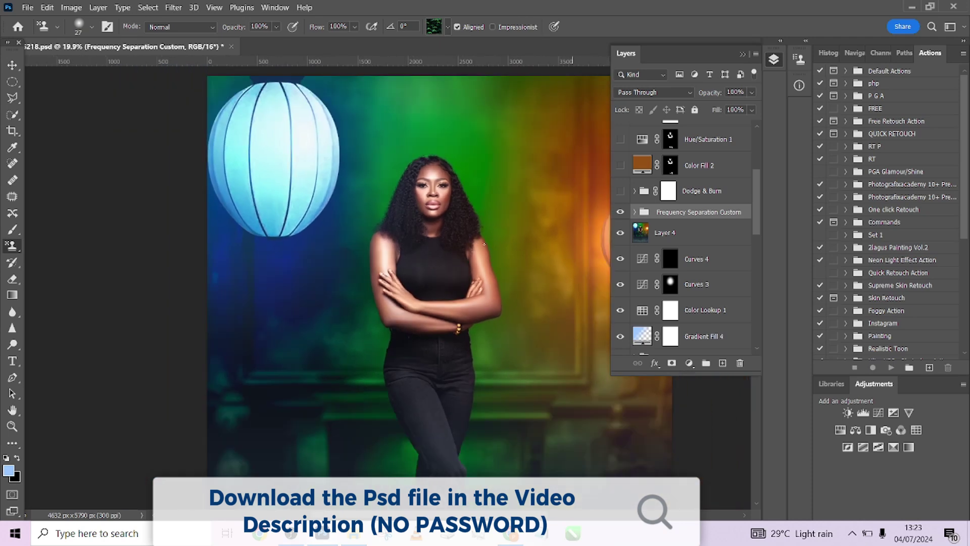
pyautogui.click(622, 212)
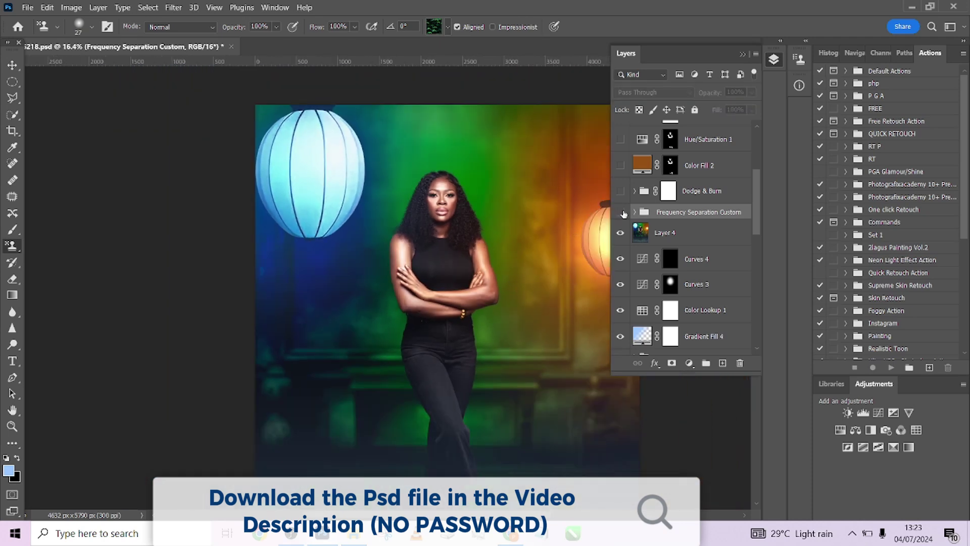
pyautogui.click(621, 212)
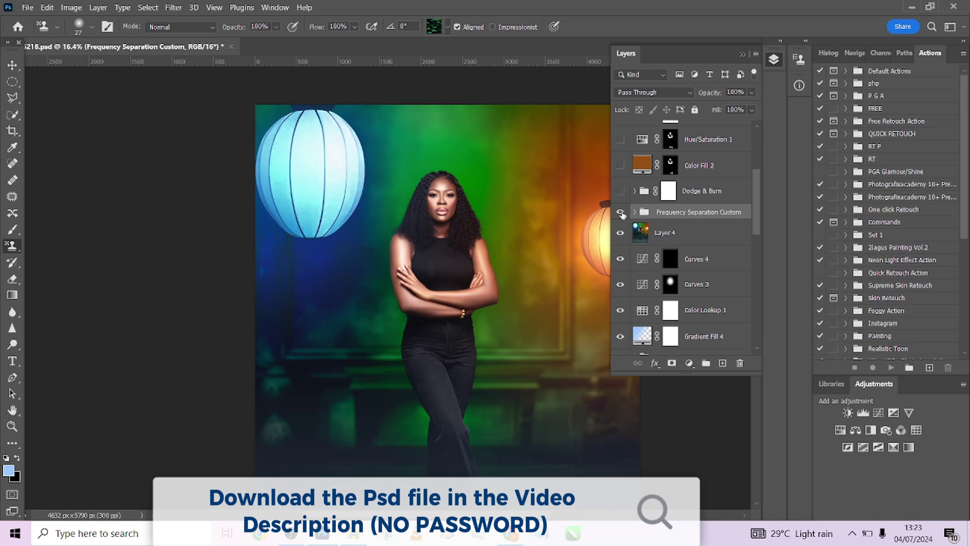
# - Make the Dodge & Burn shading group visible on the portrait
pyautogui.scroll(3, 456, 235)
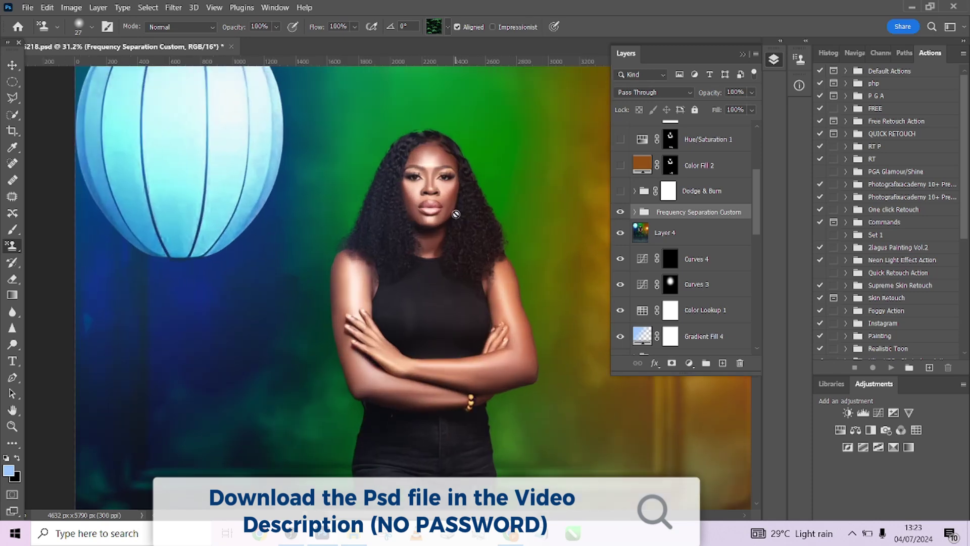
pyautogui.click(621, 195)
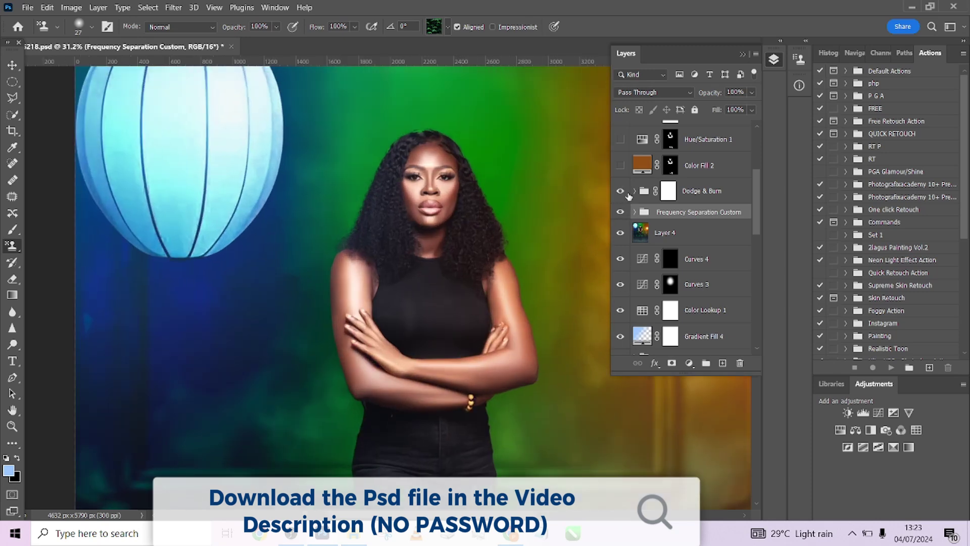
pyautogui.scroll(2, 757, 220)
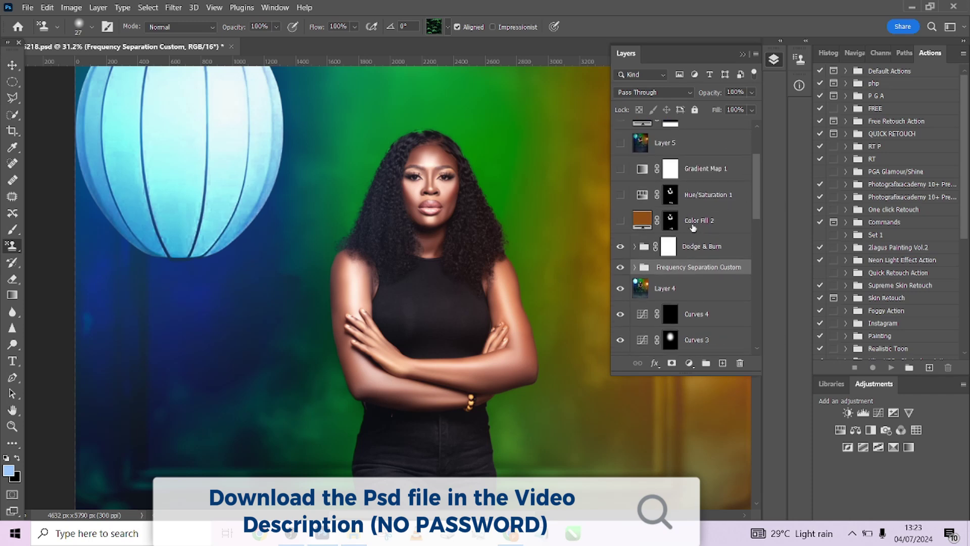
# - Compare the portrait with and without Dodge & Burn shading, leaving it on
pyautogui.click(620, 246)
pyautogui.click(620, 246)
pyautogui.click(620, 247)
pyautogui.click(620, 247)
# - Switch on the Color Fill 2 tint (39%, Color mode) and the Gradient Map 1 adjustment
pyautogui.click(707, 223)
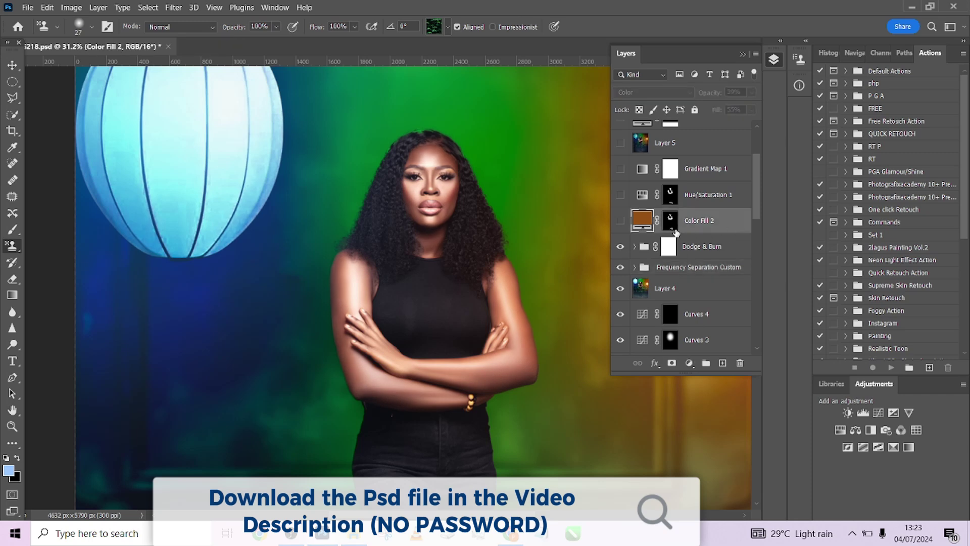
pyautogui.click(620, 222)
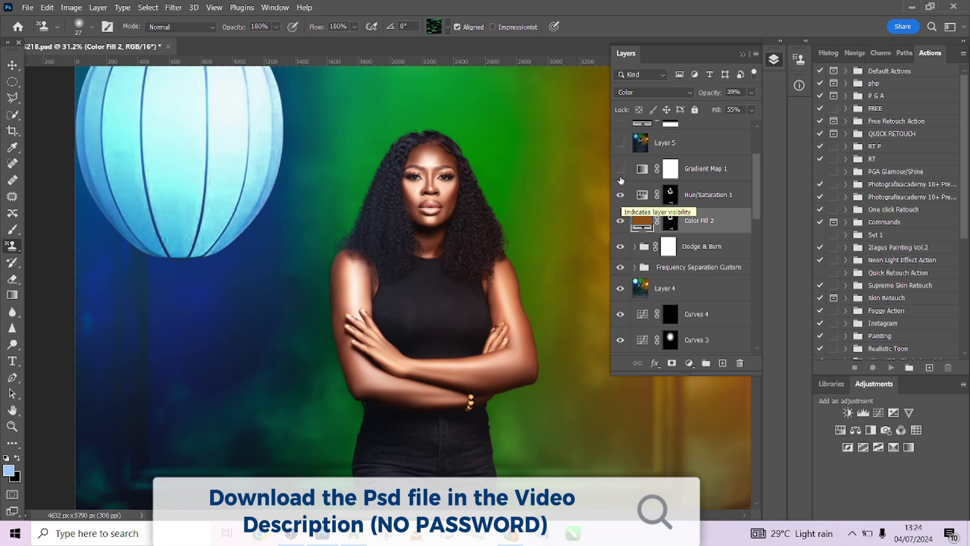
pyautogui.click(621, 172)
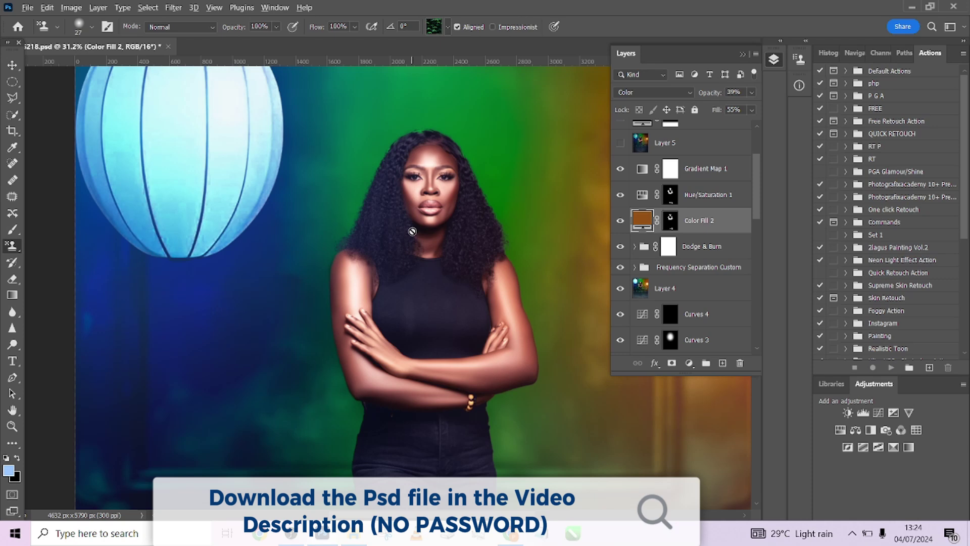
pyautogui.scroll(-3, 413, 228)
pyautogui.scroll(-1, 413, 228)
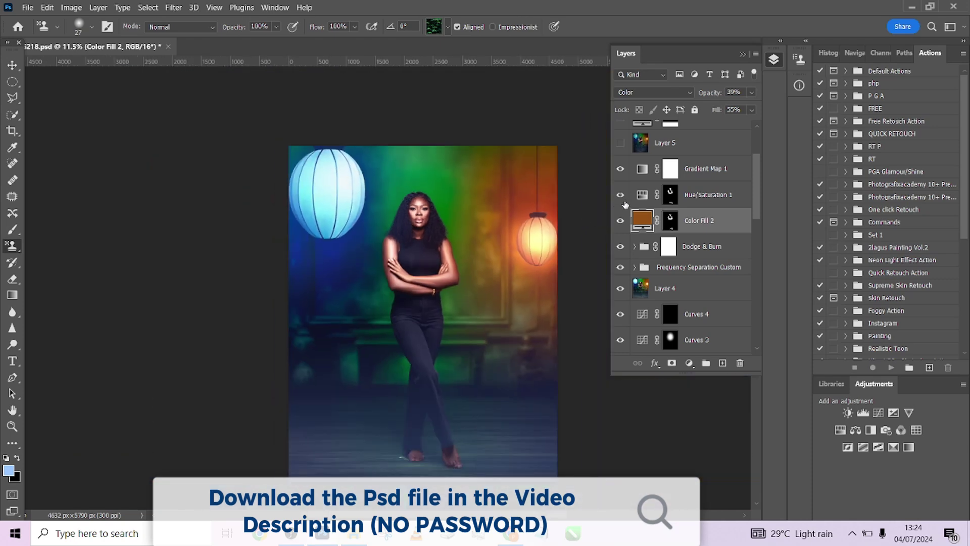
# - Compare the grading layers off and on, ending with Color Fill 2 and Hue/Saturation 1 visible
pyautogui.click(621, 222)
pyautogui.click(620, 196)
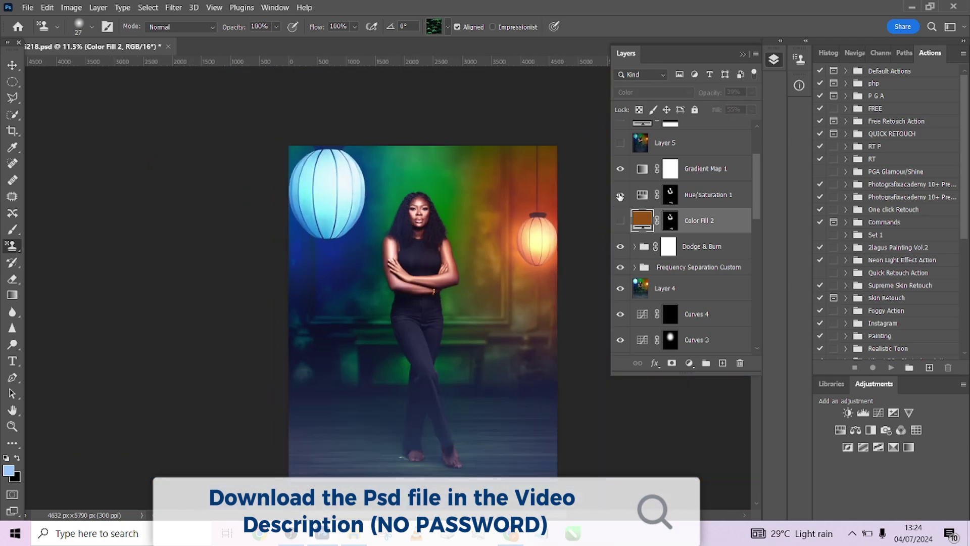
pyautogui.click(620, 170)
pyautogui.click(621, 222)
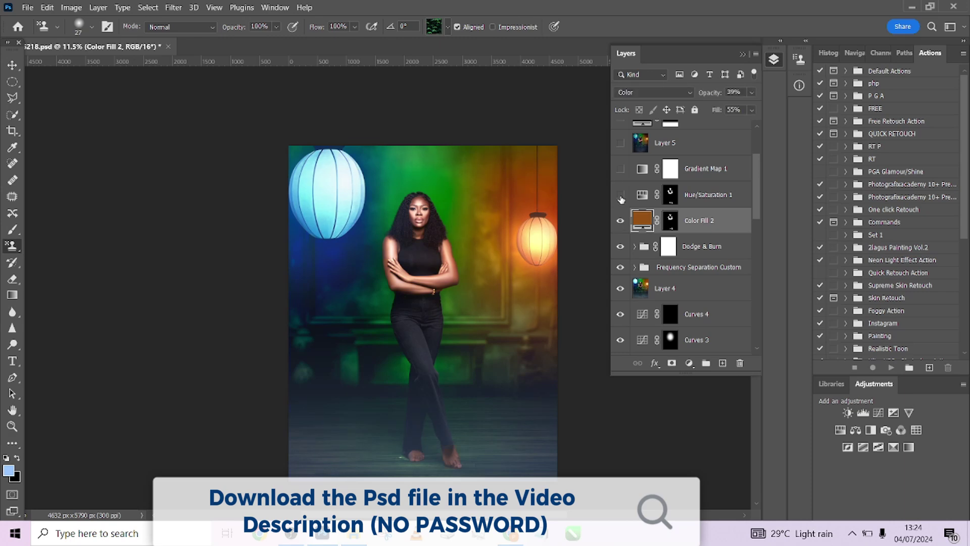
pyautogui.click(621, 196)
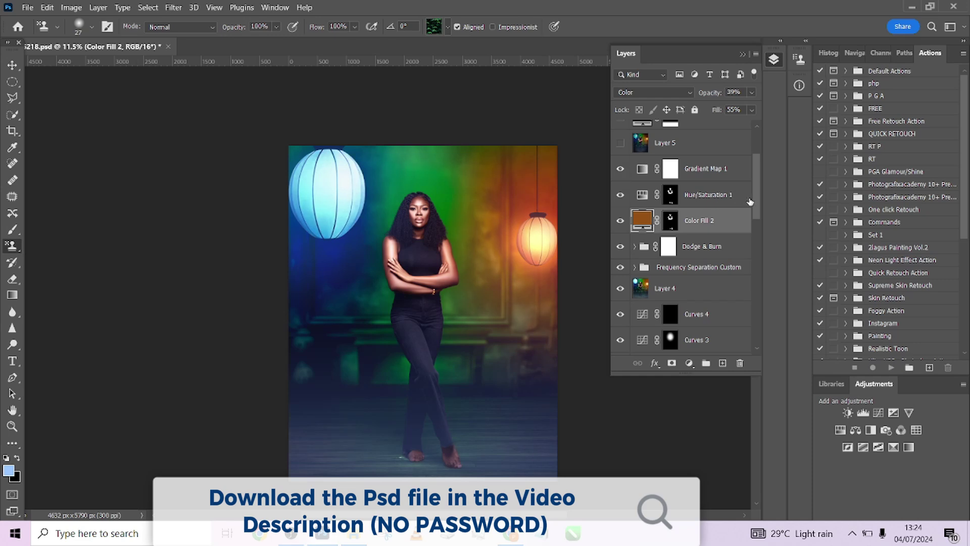
# - Show Layer 5's darker, richer colouring and compare it on and off
pyautogui.scroll(3, 756, 204)
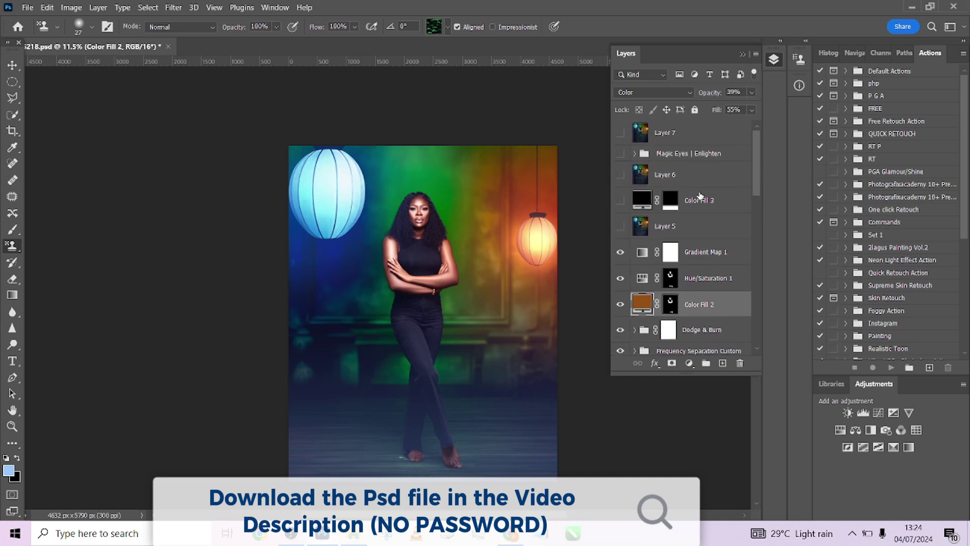
pyautogui.click(620, 227)
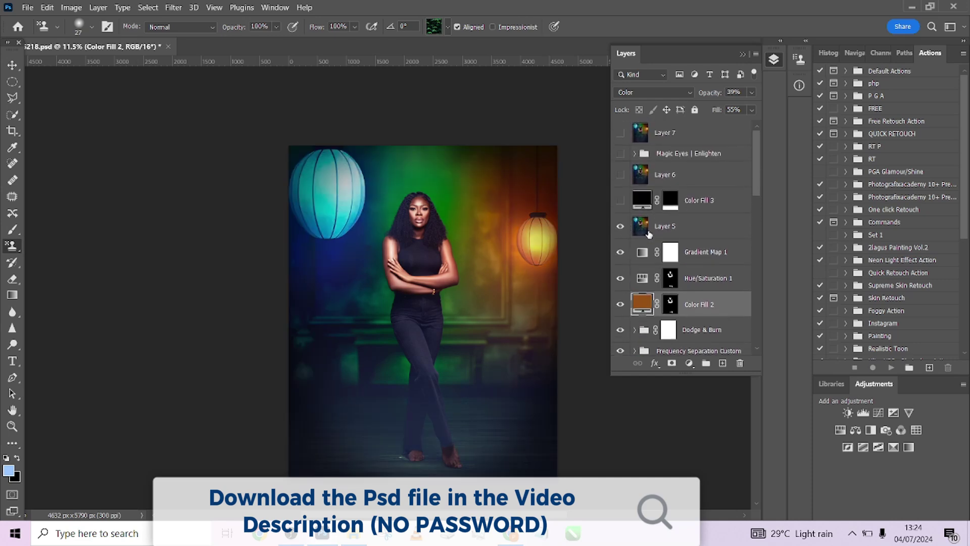
pyautogui.click(723, 235)
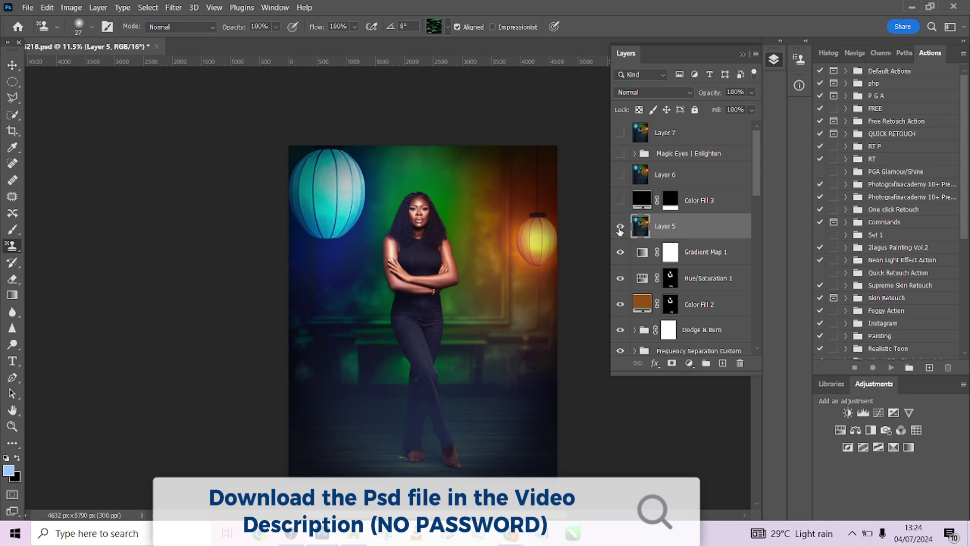
pyautogui.click(620, 227)
pyautogui.click(620, 227)
# - Turn on the Color Fill 3 darkening at 34% and compare it on and off
pyautogui.click(621, 200)
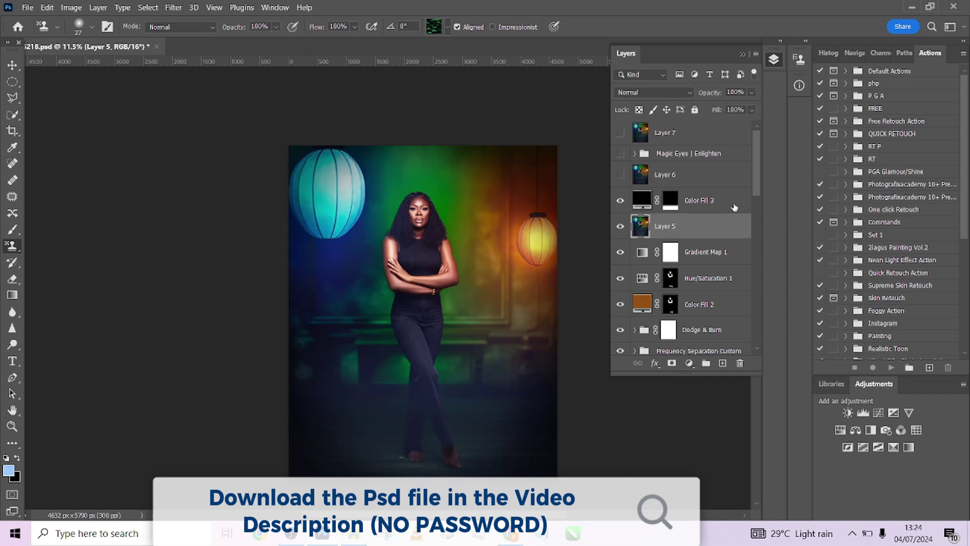
pyautogui.click(731, 207)
pyautogui.click(620, 201)
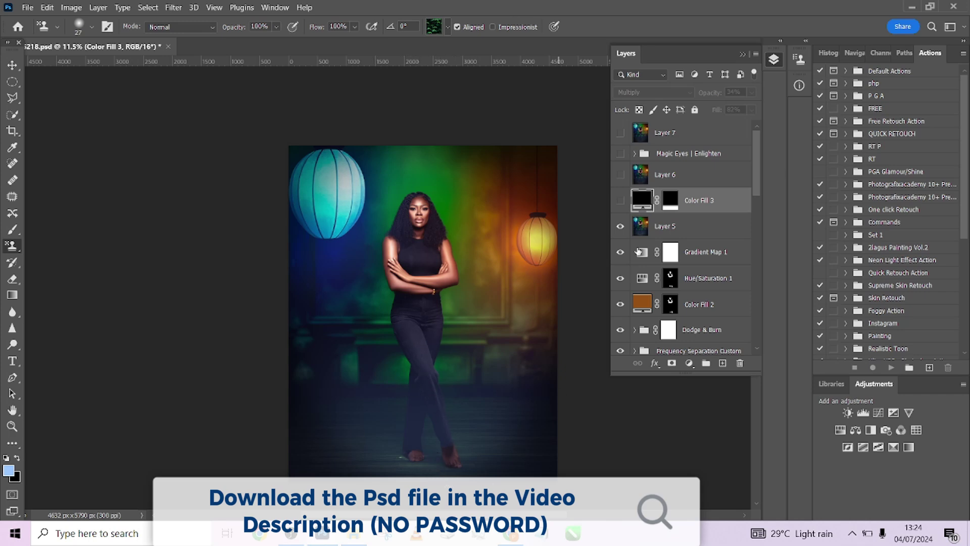
pyautogui.click(620, 201)
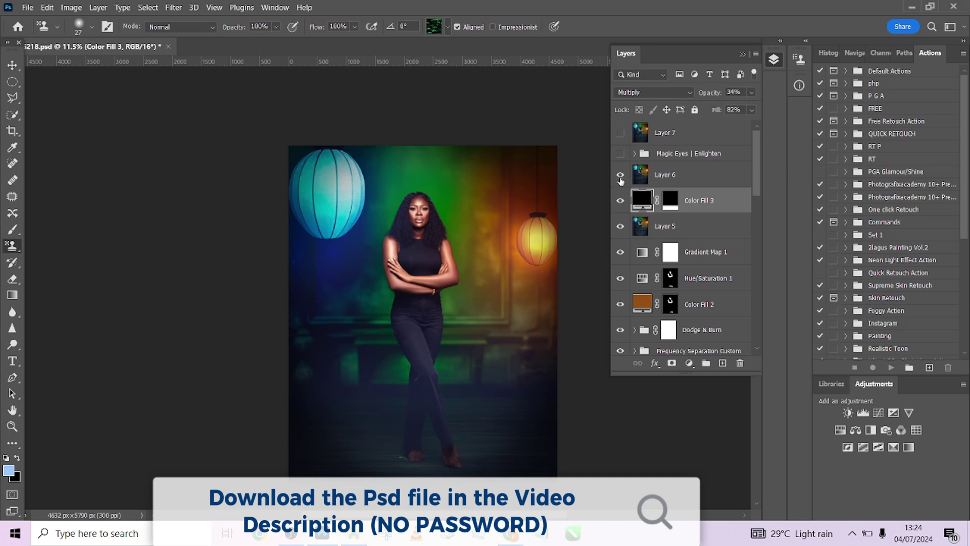
# - Show Layer 6, the Magic Eyes | Enlighten group and Layer 7
pyautogui.click(699, 180)
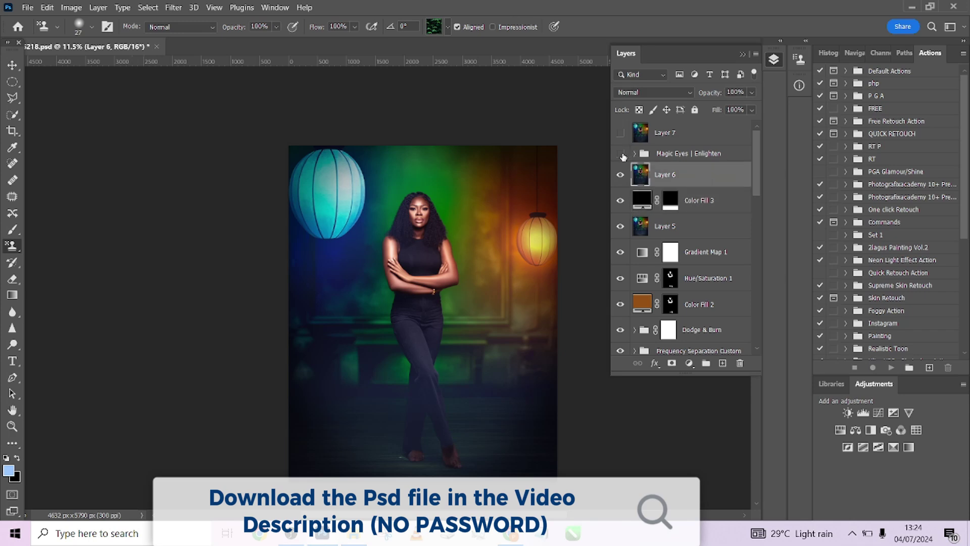
pyautogui.click(621, 153)
pyautogui.click(621, 133)
pyautogui.click(718, 139)
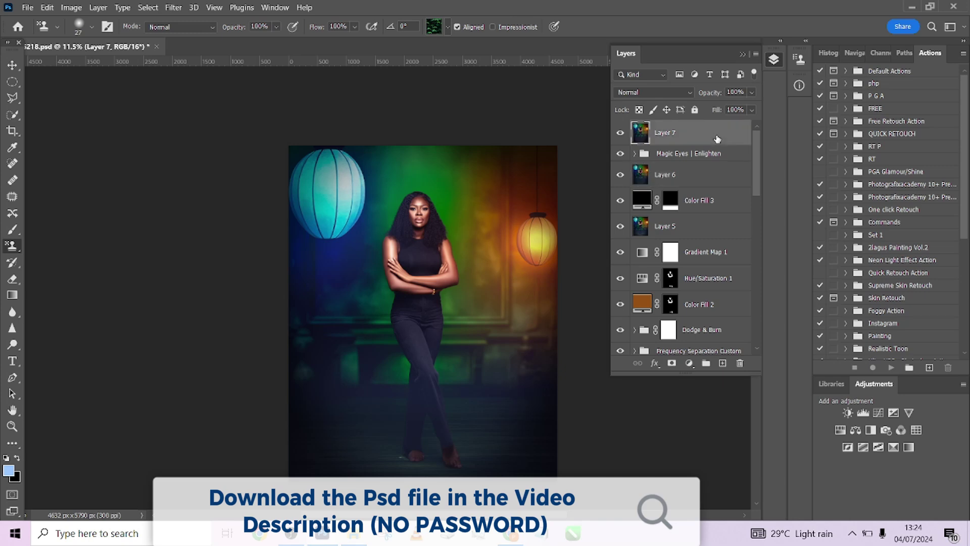
pyautogui.scroll(1, 465, 160)
pyautogui.scroll(3, 464, 159)
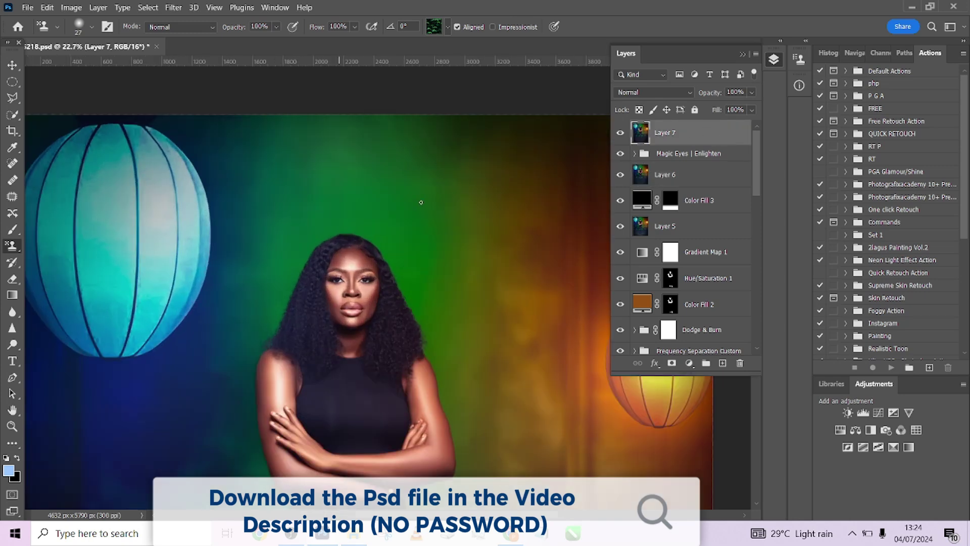
pyautogui.scroll(3, 419, 200)
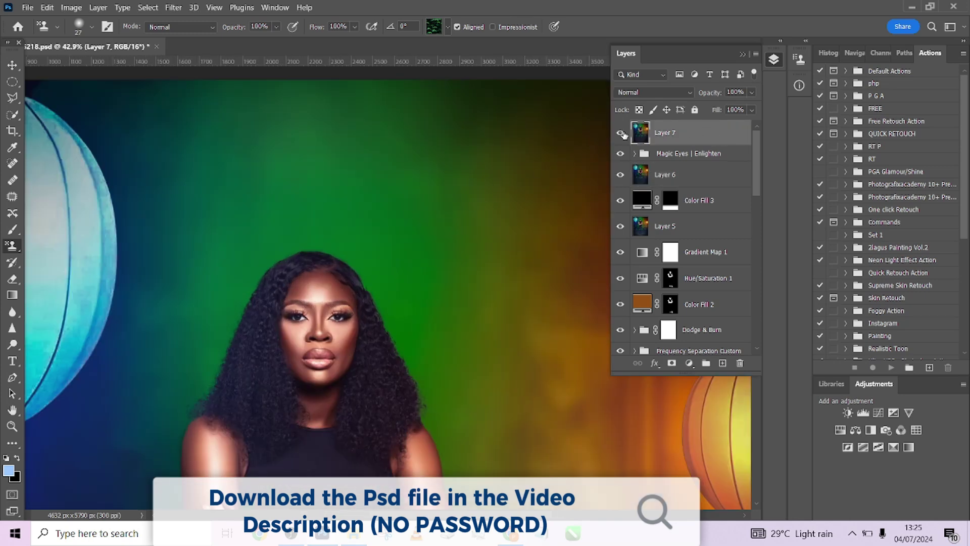
pyautogui.click(621, 133)
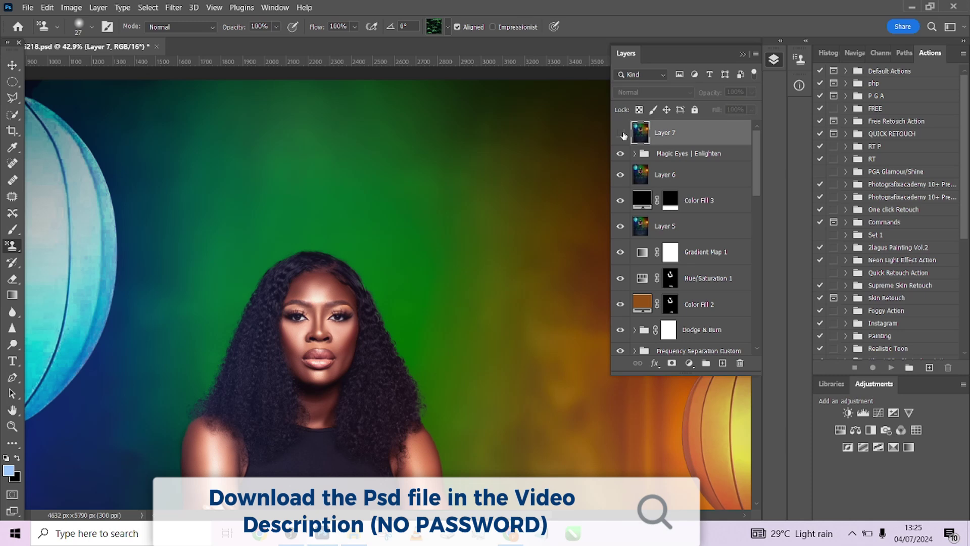
pyautogui.click(621, 132)
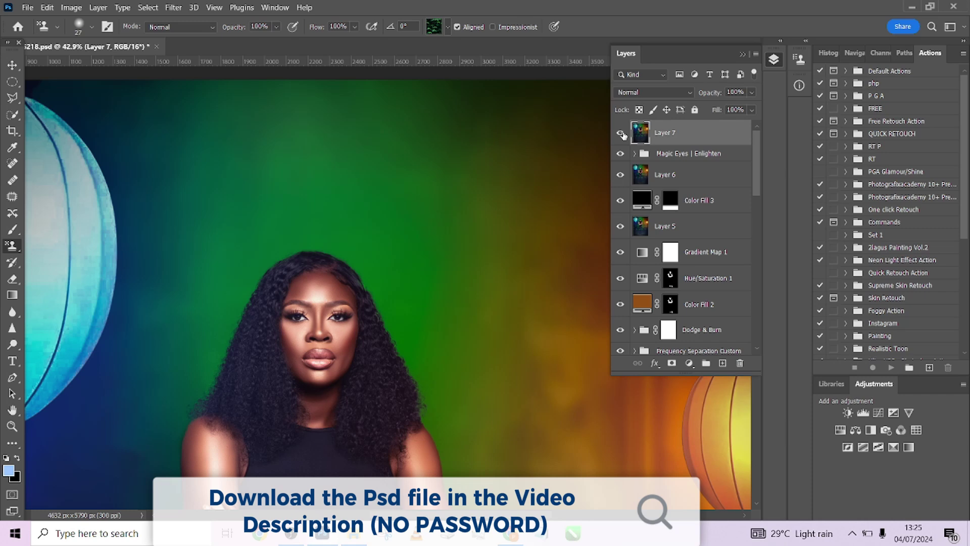
pyautogui.scroll(-5, 435, 198)
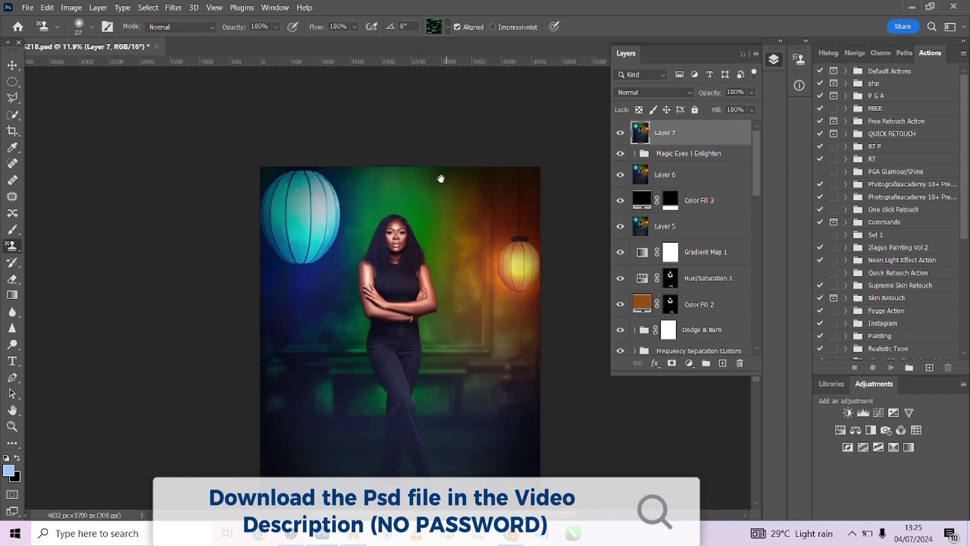
pyautogui.moveTo(441, 179); pyautogui.dragTo(434, 94)
pyautogui.scroll(-10, 671, 302)
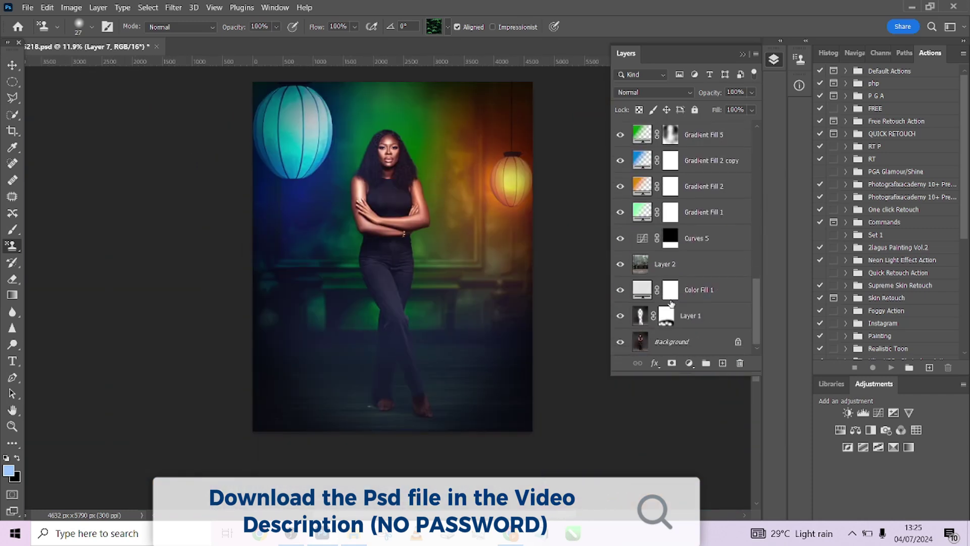
pyautogui.keyDown('alt'); pyautogui.click(621, 343); pyautogui.keyUp('alt')
pyautogui.keyDown('alt'); pyautogui.click(621, 343); pyautogui.keyUp('alt')
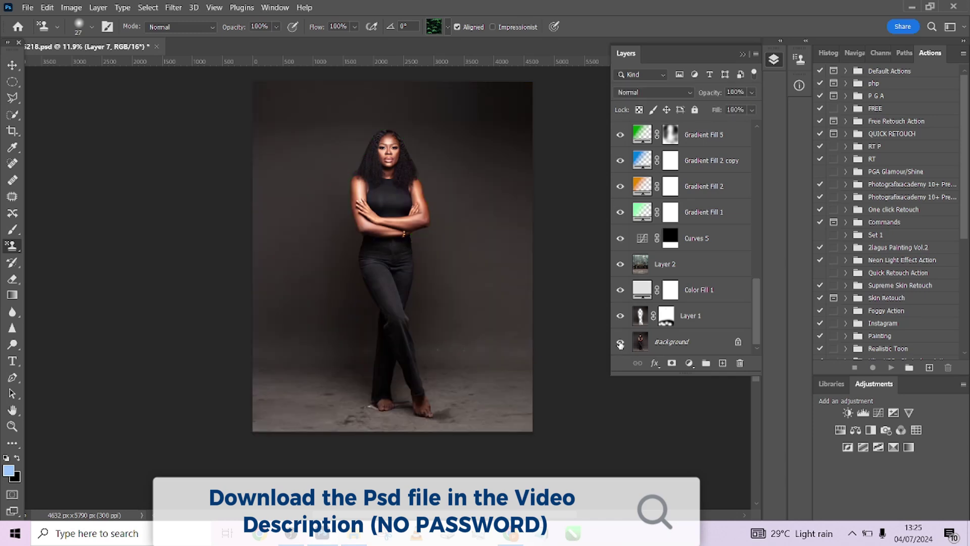
pyautogui.keyDown('alt'); pyautogui.click(620, 344); pyautogui.keyUp('alt')
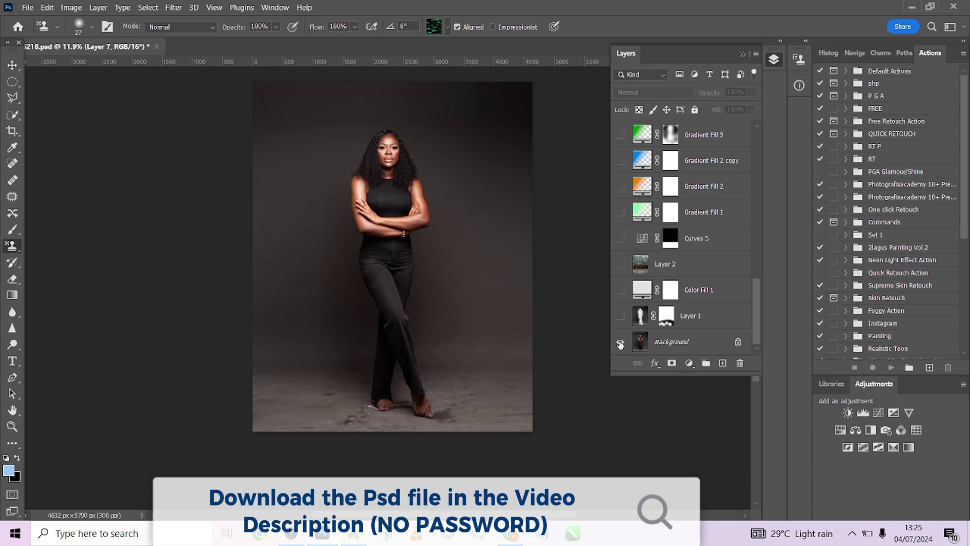
pyautogui.keyDown('alt'); pyautogui.click(621, 344); pyautogui.keyUp('alt')
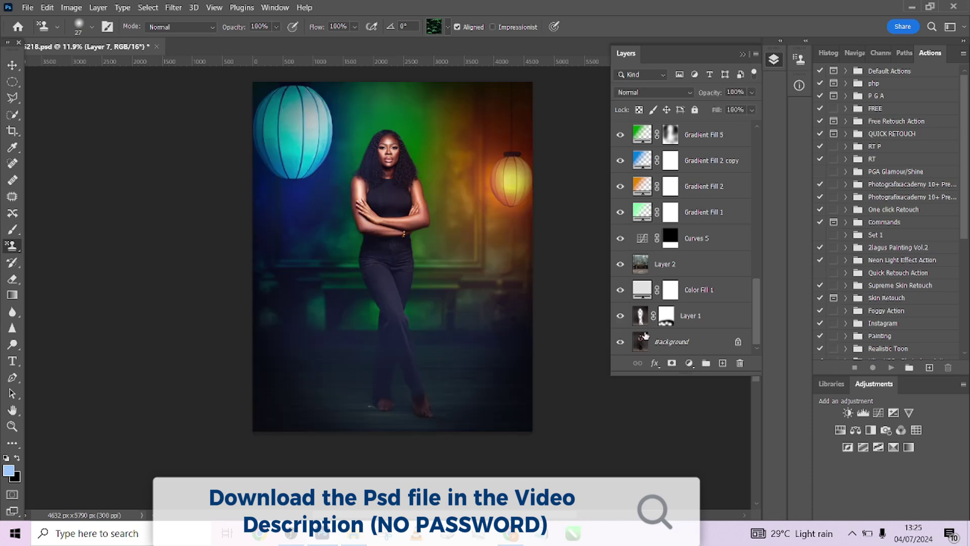